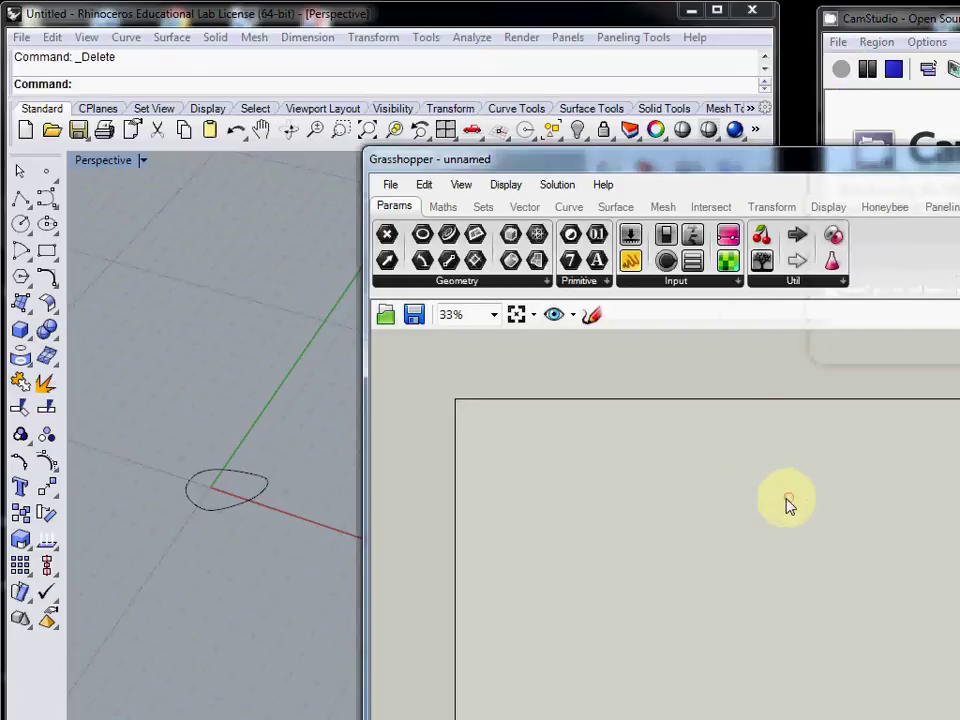
- Add a Curve parameter to the empty Grasshopper canvas
{"action": "left_click", "coordinate": [787, 505]}
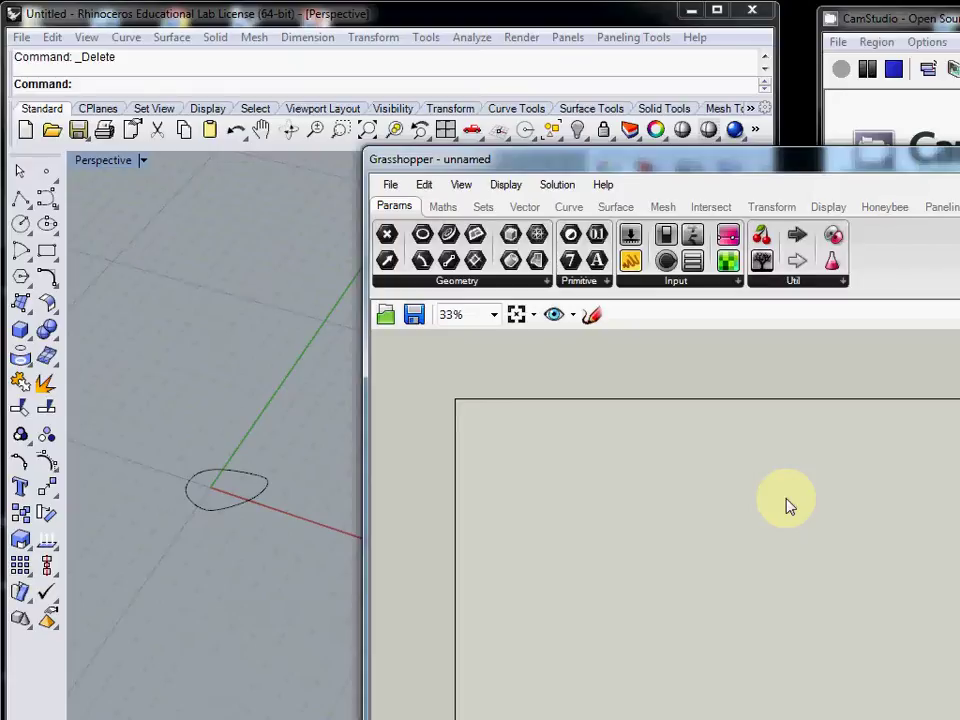
{"action": "scroll", "coordinate": [238, 505], "scroll_direction": "up", "scroll_amount": 6}
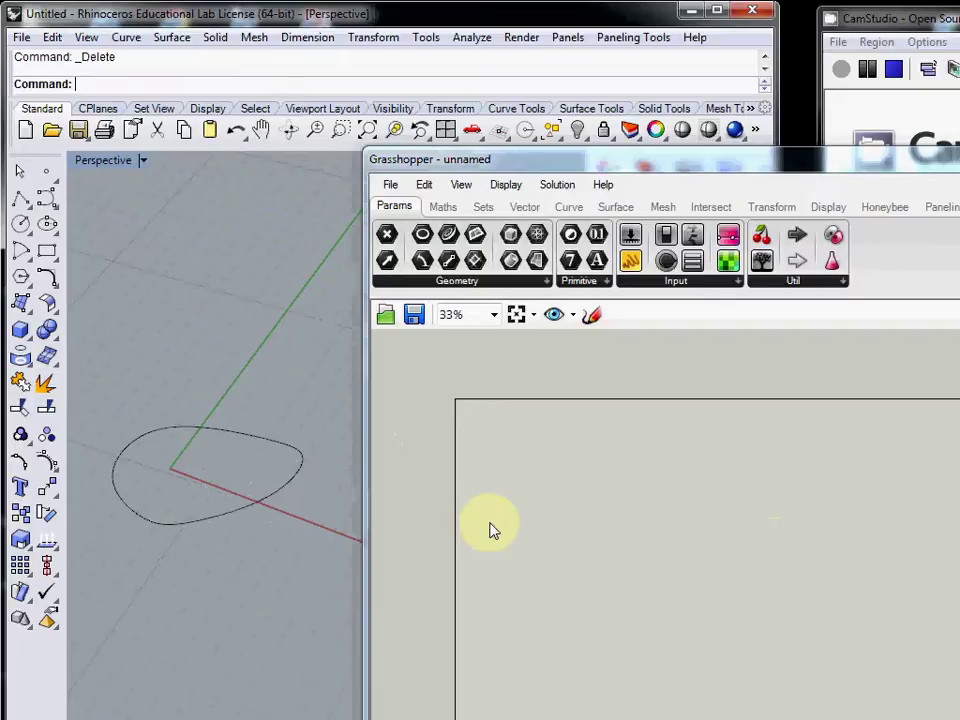
{"action": "left_click", "coordinate": [542, 493]}
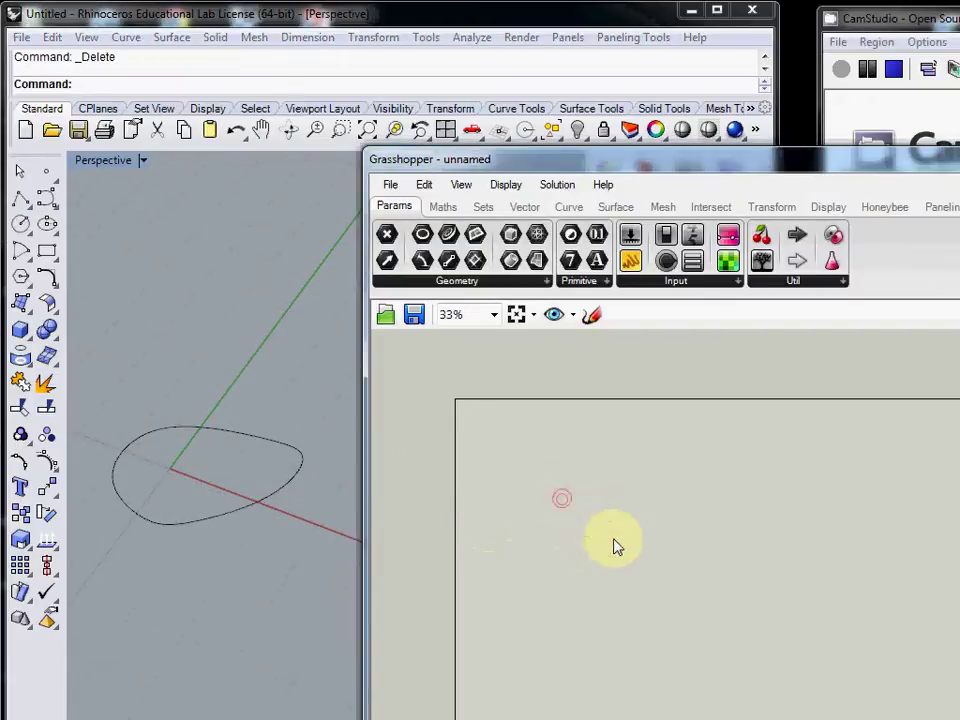
{"action": "scroll", "coordinate": [548, 497], "scroll_direction": "down", "scroll_amount": 2}
{"action": "scroll", "coordinate": [540, 491], "scroll_direction": "up", "scroll_amount": 5}
{"action": "right_click_drag", "start_coordinate": [532, 490], "coordinate": [721, 626]}
{"action": "left_click", "coordinate": [593, 474]}
{"action": "double_click", "coordinate": [607, 507]}
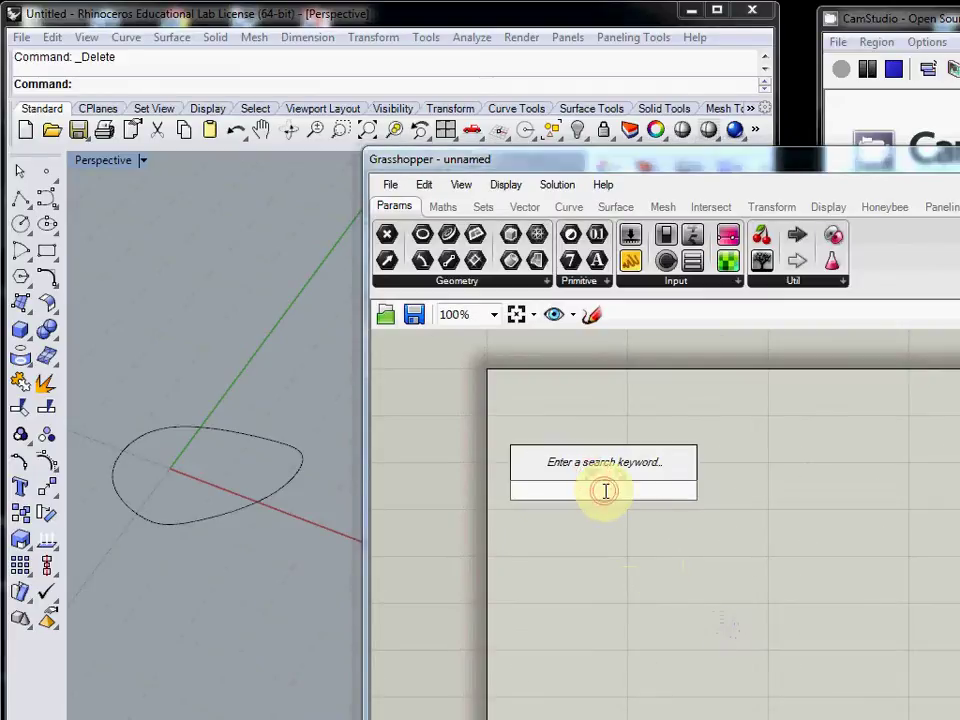
{"action": "type", "text": "curve"}
{"action": "key", "text": "Return"}
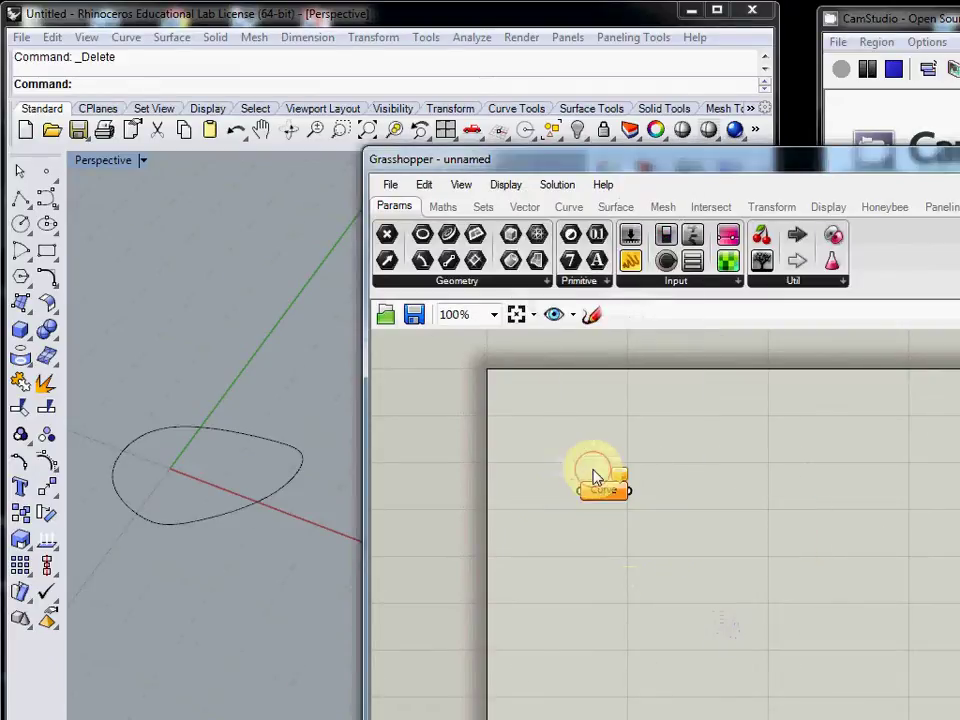
- Reference the closed curve in the Rhino viewport with the Curve parameter as its single curve
{"action": "right_click", "coordinate": [601, 492]}
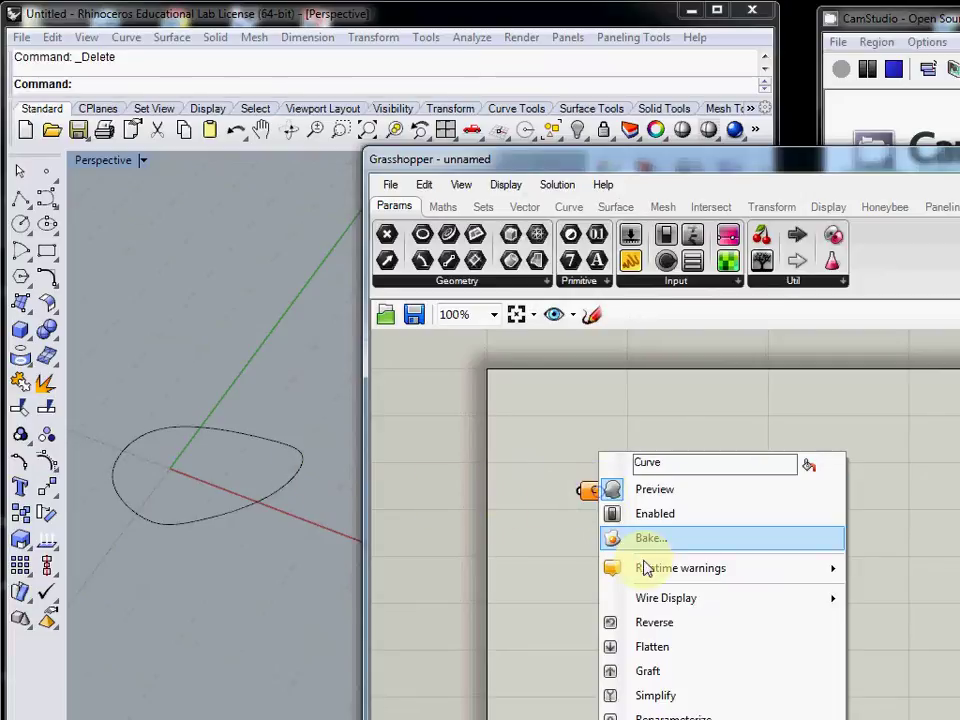
{"action": "left_click", "coordinate": [672, 719]}
{"action": "left_click", "coordinate": [294, 474]}
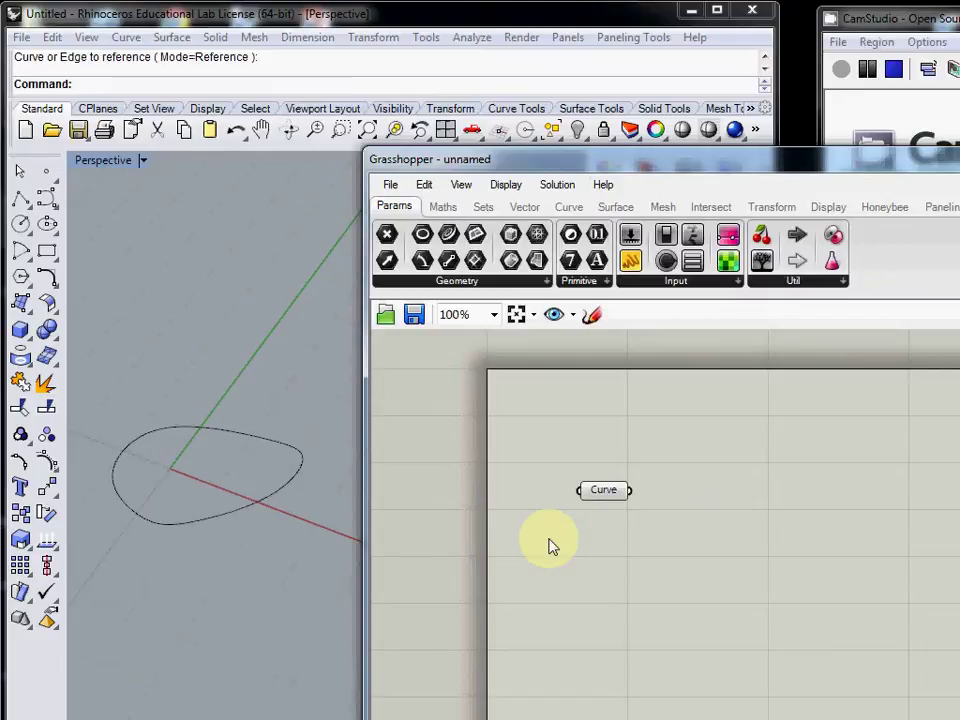
- Add a Move component, feed the Curve parameter into its Geometry input, and space it away from the parameter
{"action": "double_click", "coordinate": [781, 527]}
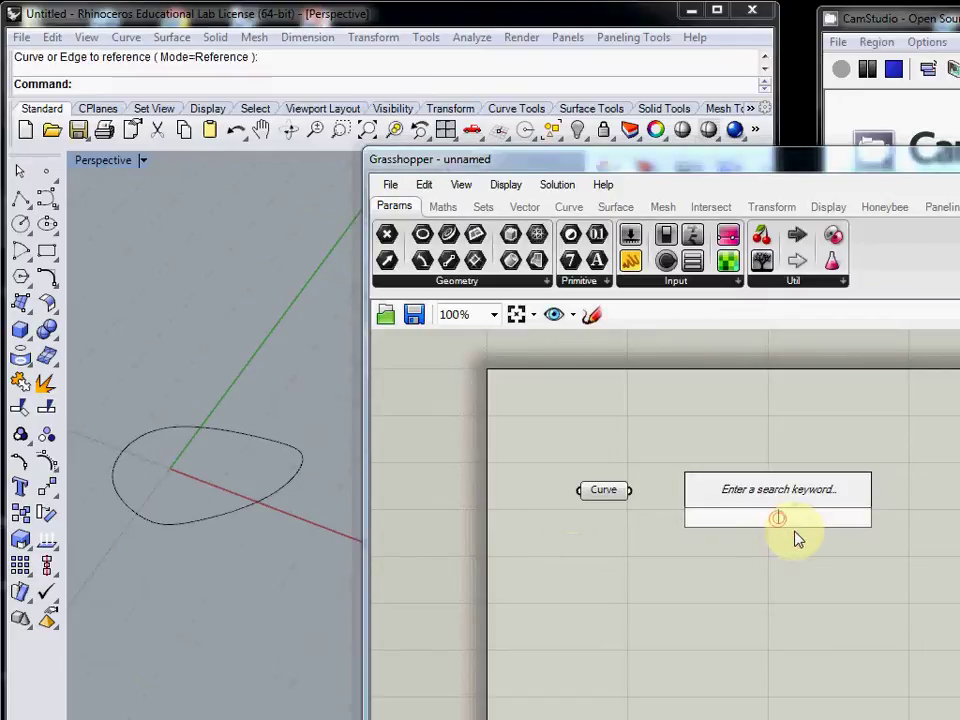
{"action": "type", "text": "move"}
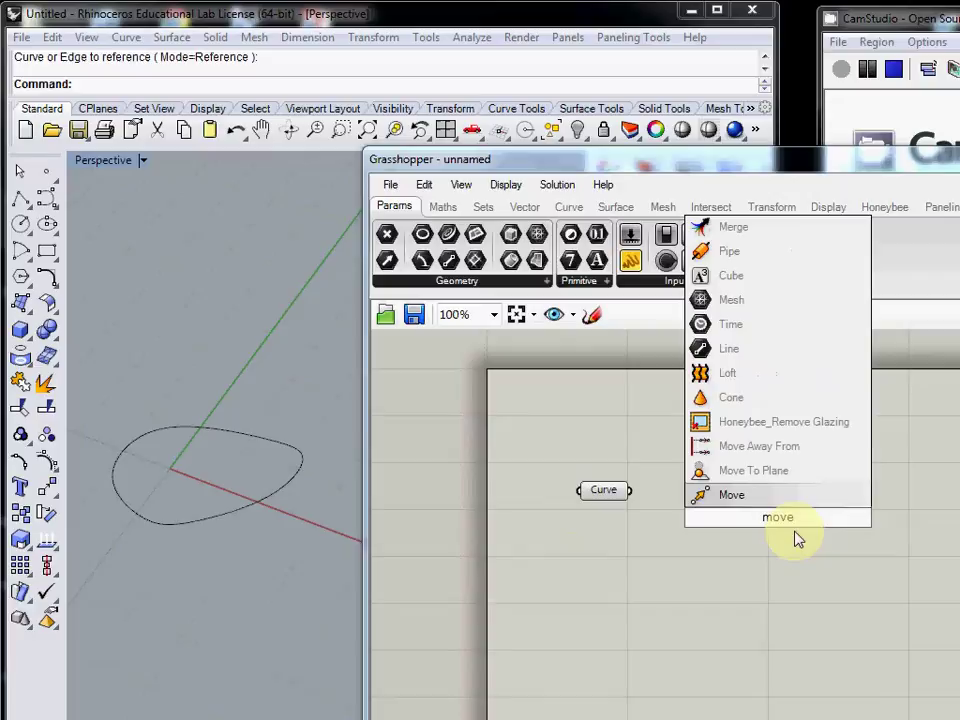
{"action": "key", "text": "Return"}
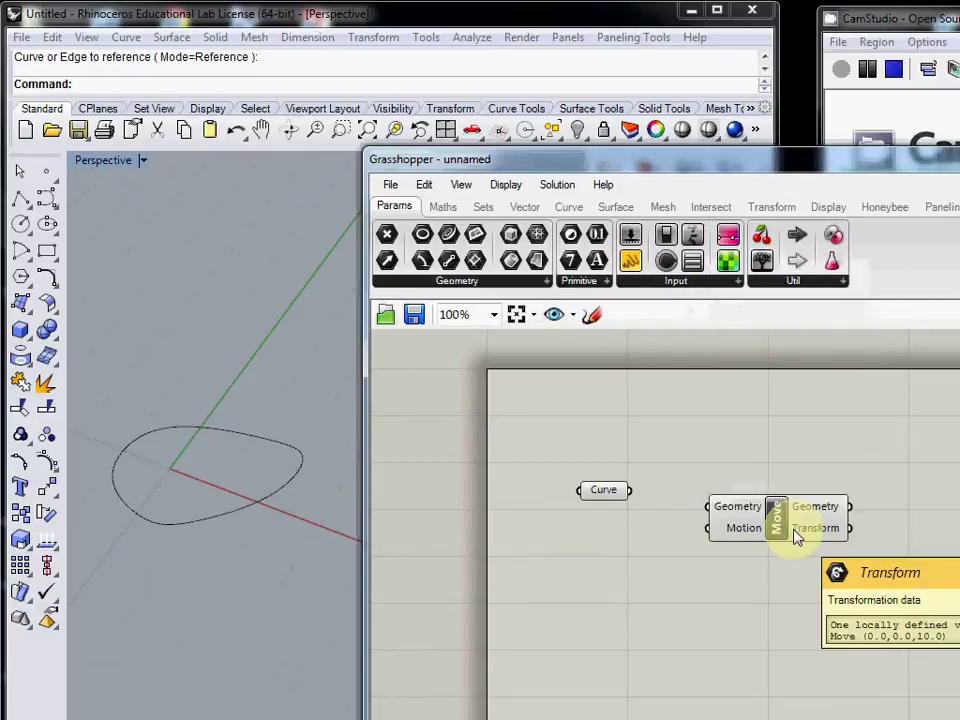
{"action": "left_click_drag", "start_coordinate": [631, 490], "coordinate": [707, 507]}
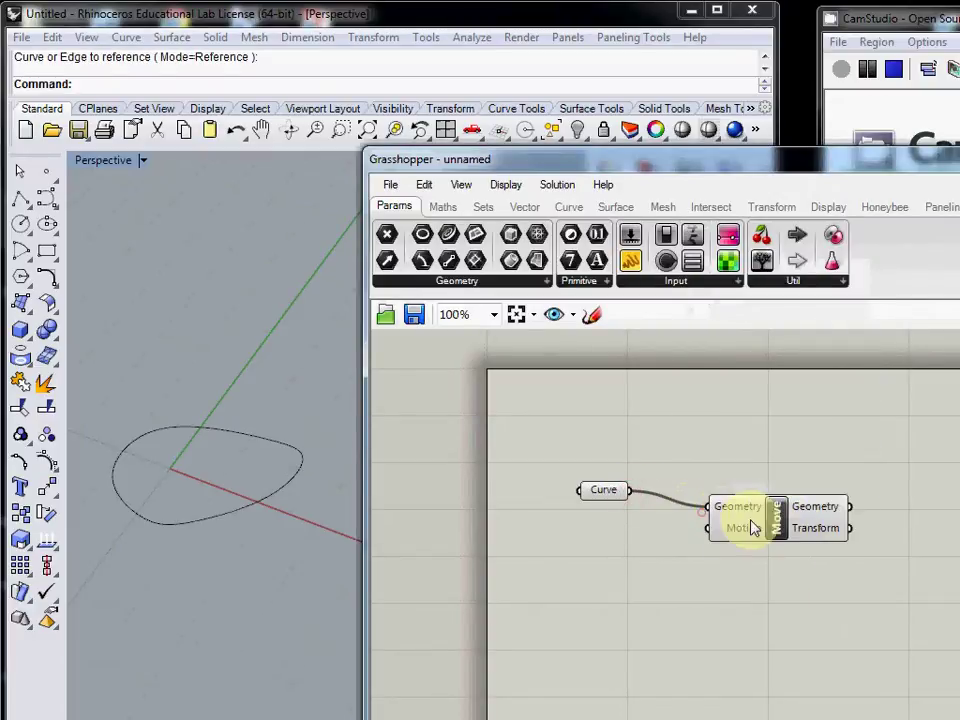
{"action": "left_click_drag", "start_coordinate": [777, 527], "coordinate": [868, 513]}
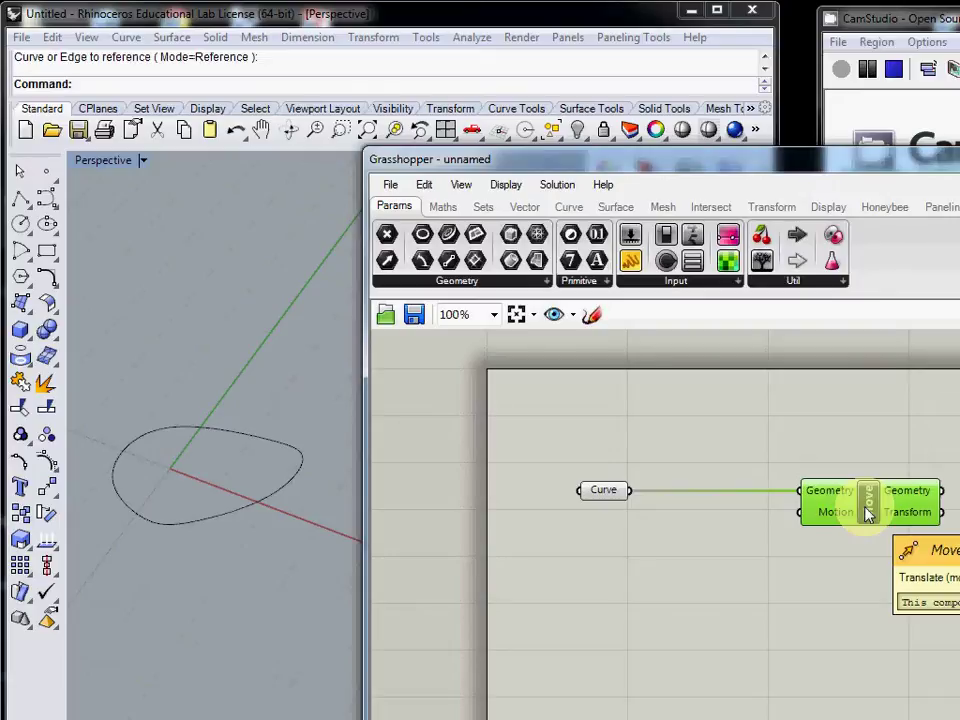
- Add a Unit Z vector component below the Curve-to-Move wire and shift Move farther away to make room
{"action": "double_click", "coordinate": [710, 594]}
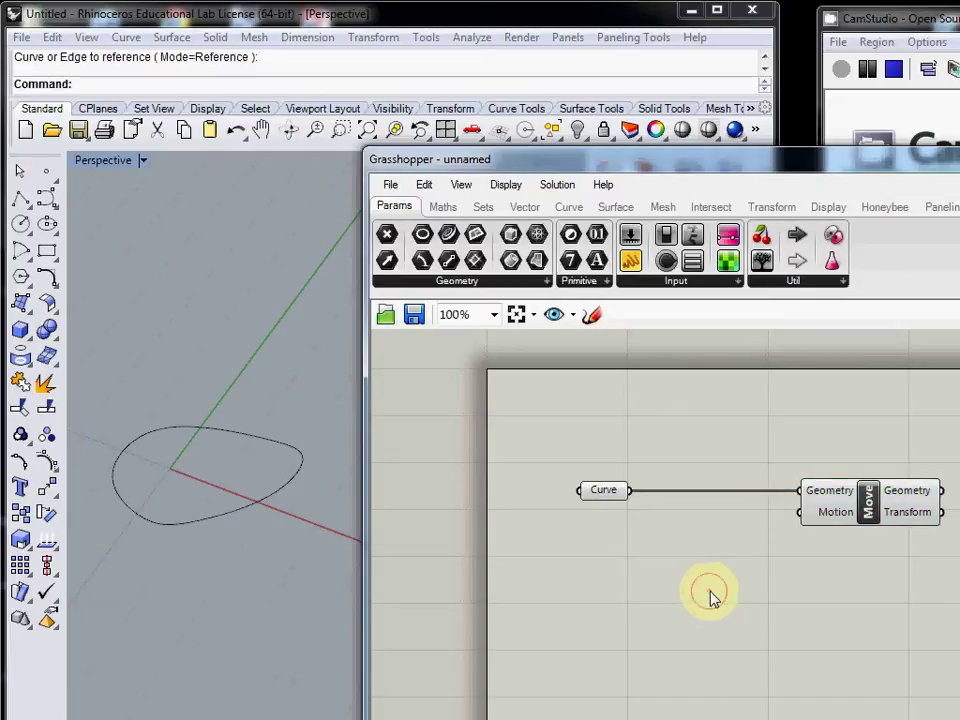
{"action": "type", "text": "unit"}
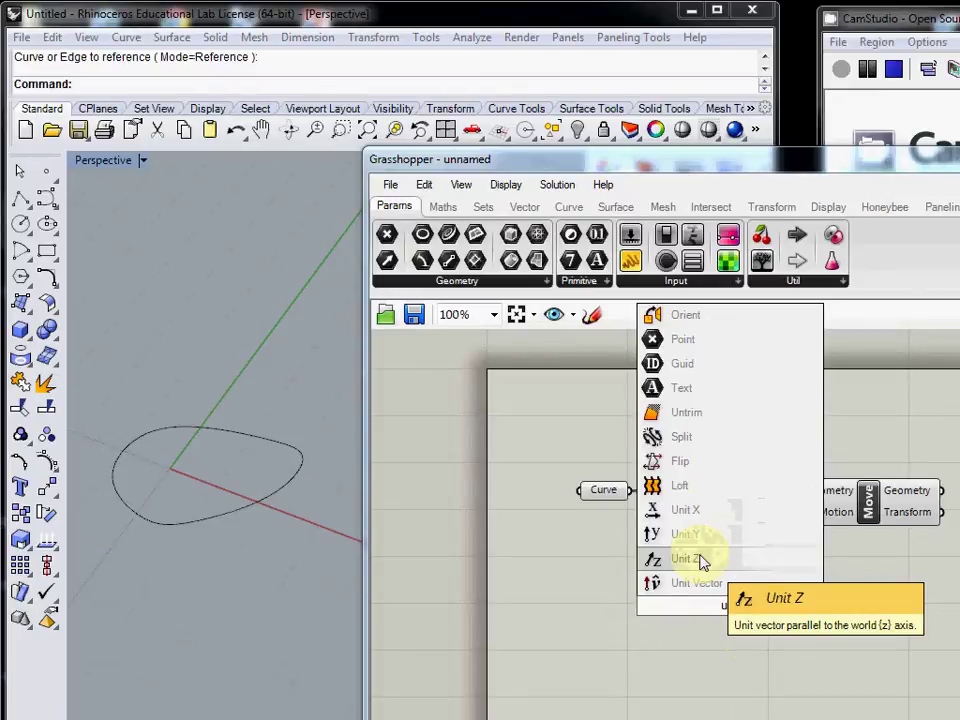
{"action": "left_click", "coordinate": [702, 562]}
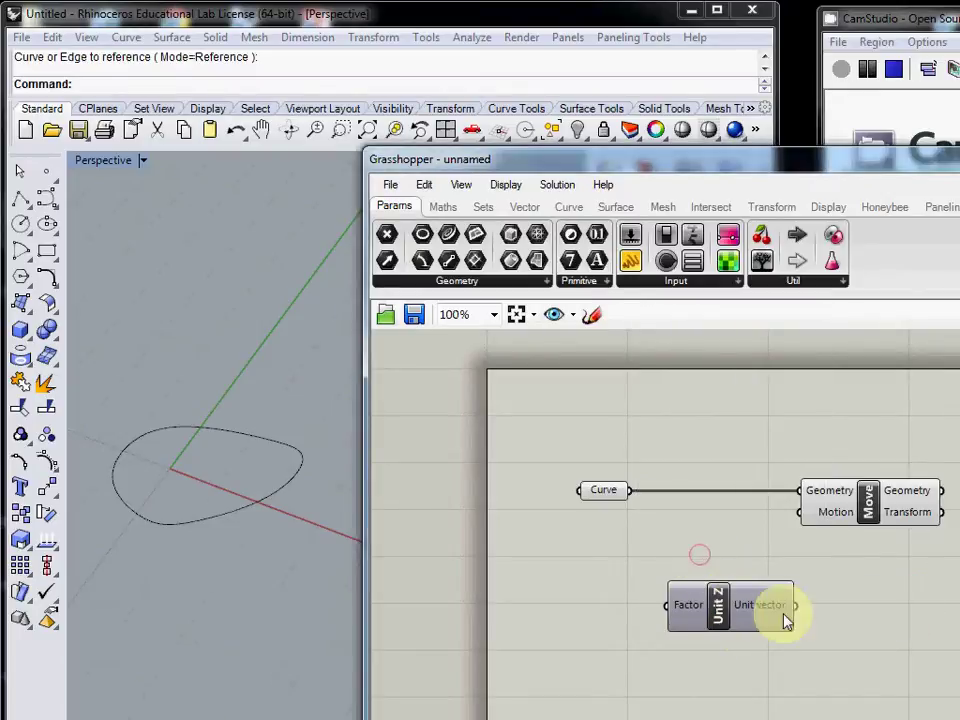
{"action": "left_click_drag", "start_coordinate": [857, 514], "coordinate": [947, 514]}
- Add a Panel below Unit Z and connect the Unit vector output to it
{"action": "double_click", "coordinate": [857, 705]}
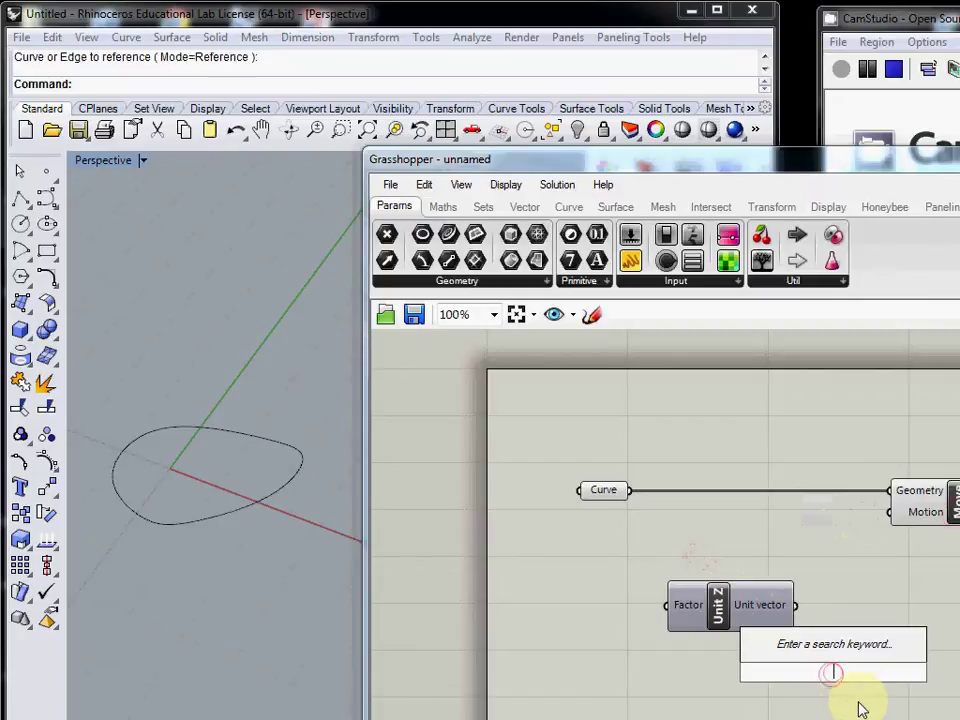
{"action": "type", "text": "panel"}
{"action": "key", "text": "Return"}
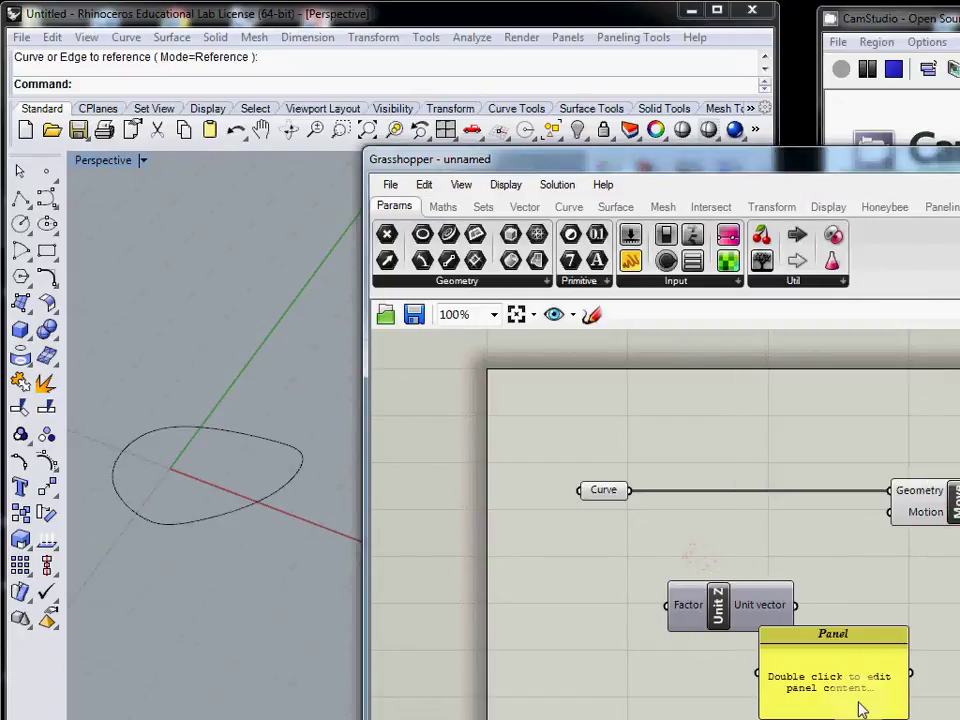
{"action": "left_click_drag", "start_coordinate": [777, 645], "coordinate": [755, 670]}
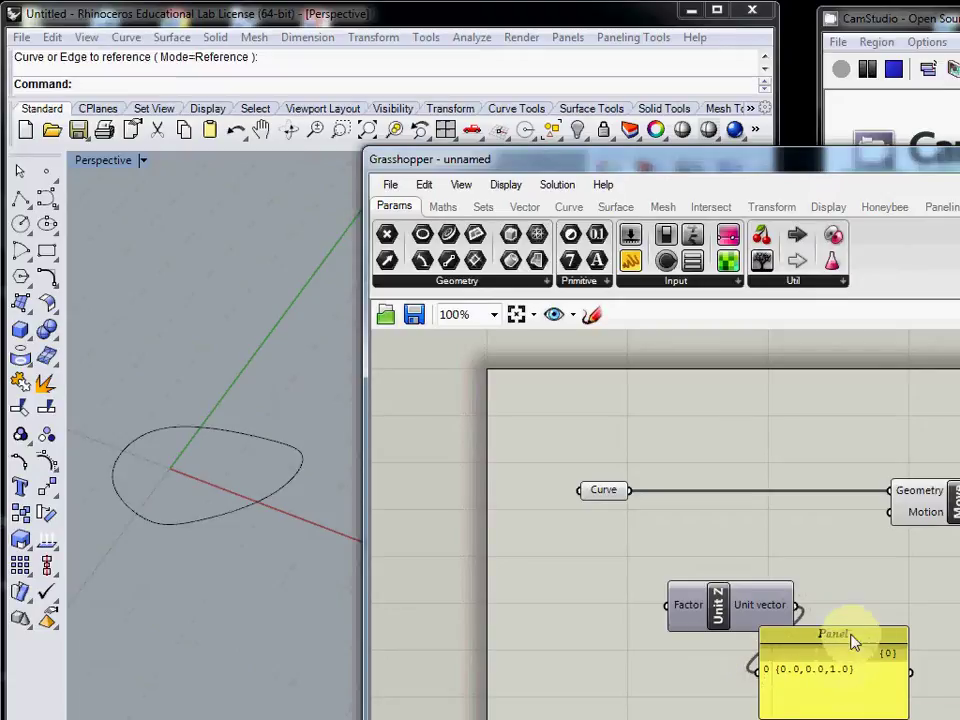
- Connect the Unit Z vector to Move's Motion input, place Unit Z nearer to Move, and preview the moved curve
{"action": "left_click_drag", "start_coordinate": [798, 606], "coordinate": [891, 513]}
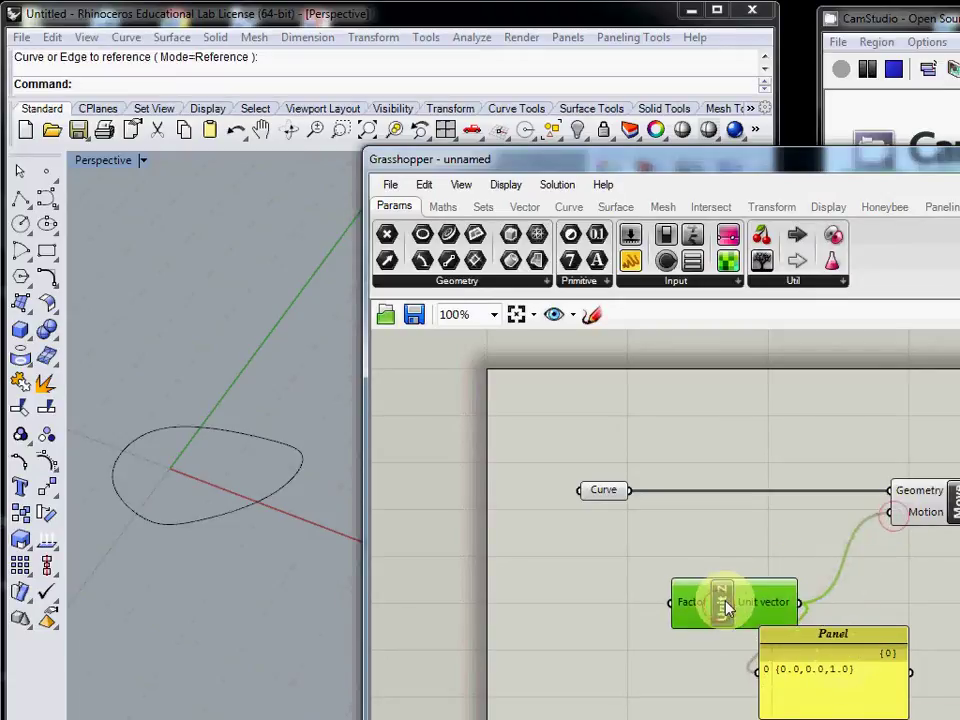
{"action": "left_click_drag", "start_coordinate": [724, 606], "coordinate": [754, 540]}
{"action": "left_click", "coordinate": [903, 512]}
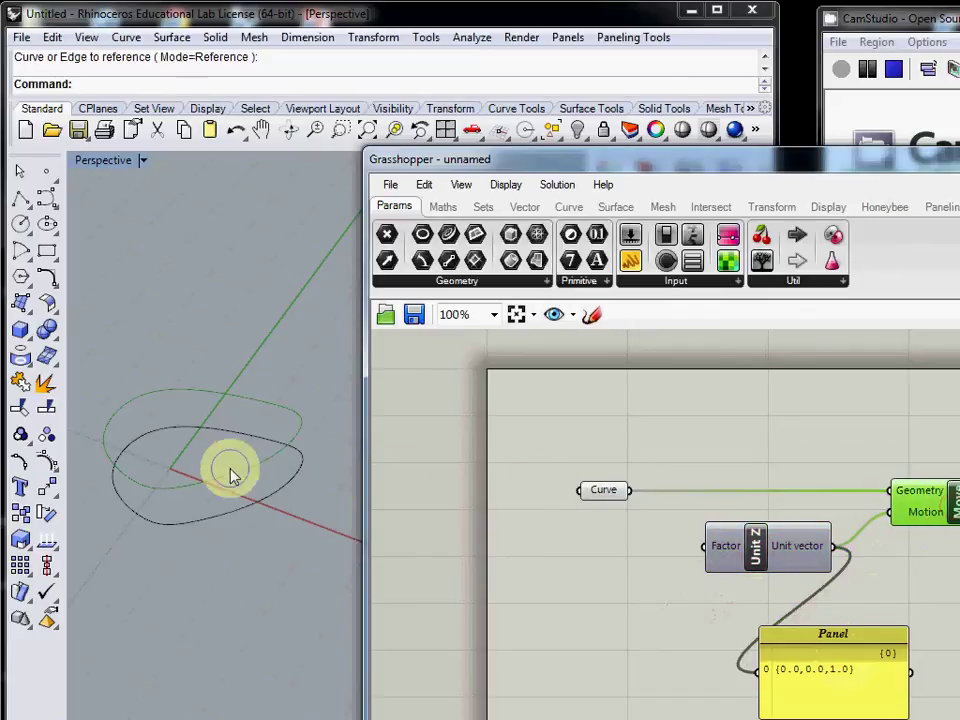
{"action": "right_click_drag", "start_coordinate": [231, 471], "coordinate": [257, 414]}
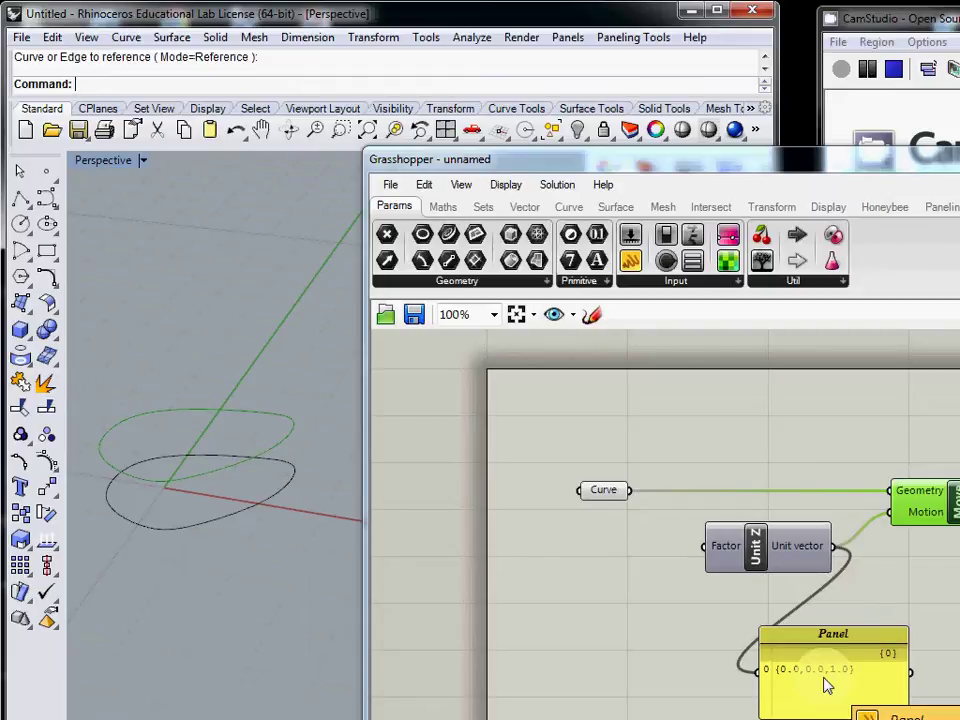
- Add a Series component and connect its output to the Panel in place of the unit vector
{"action": "double_click", "coordinate": [617, 680]}
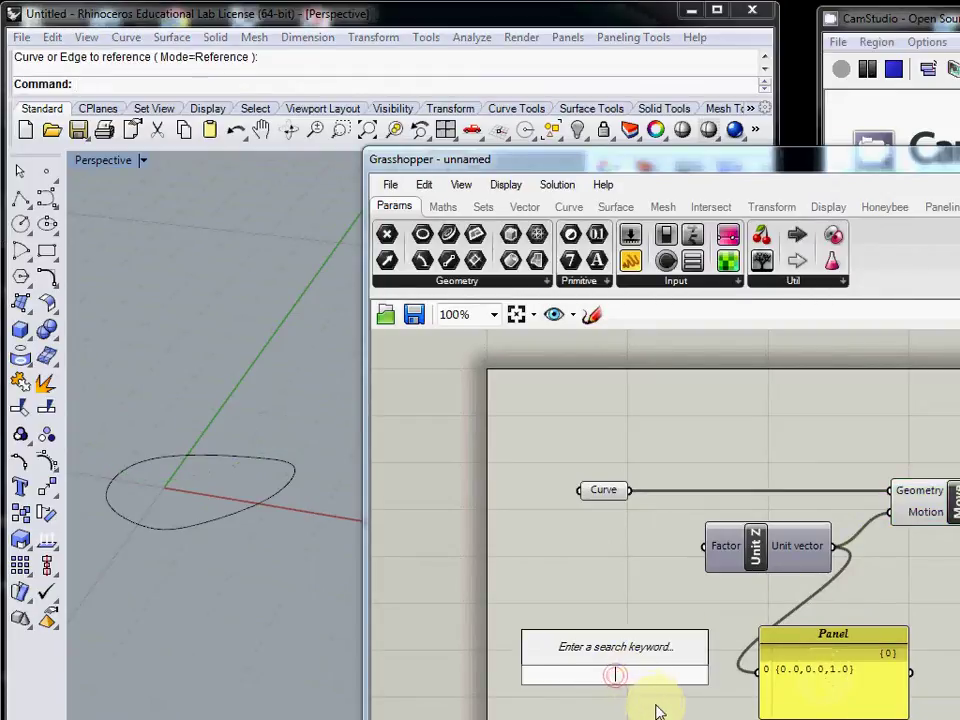
{"action": "type", "text": "serie"}
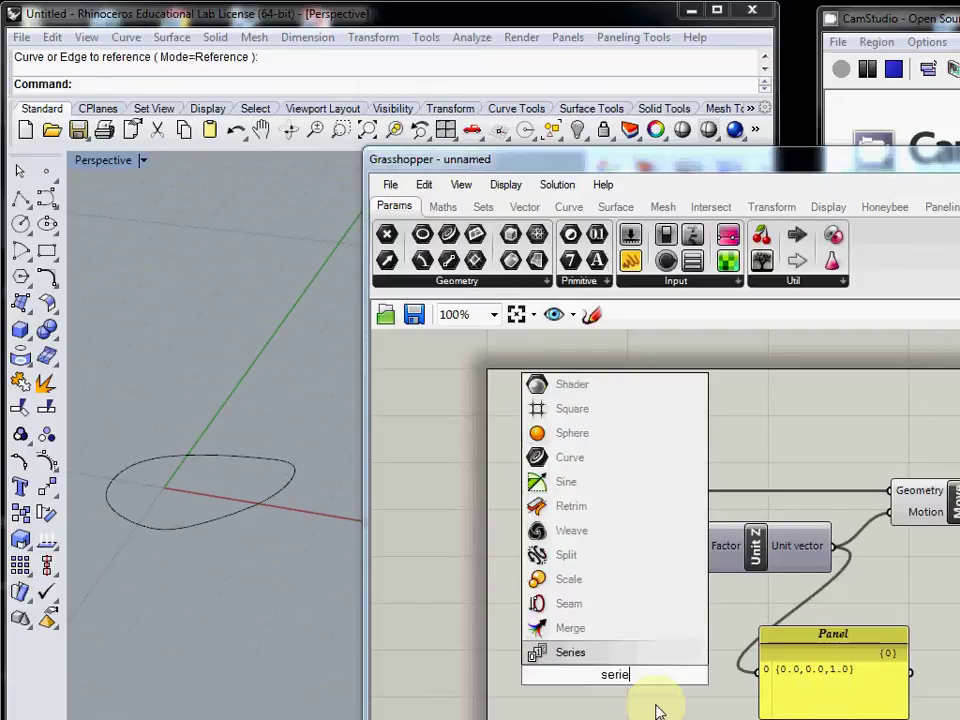
{"action": "key", "text": "Return"}
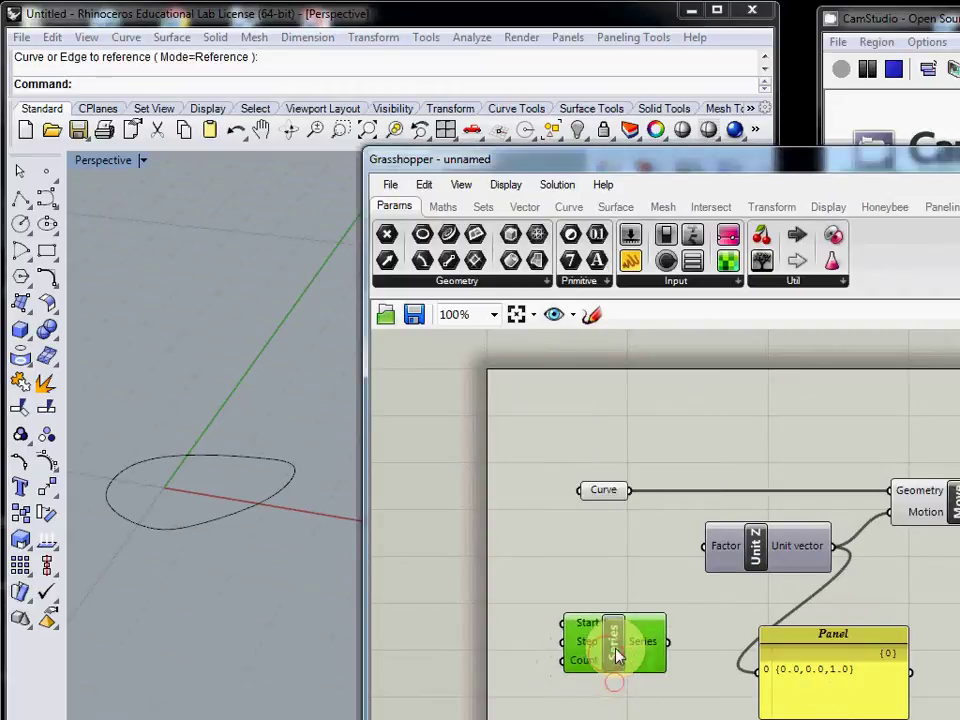
{"action": "left_click_drag", "start_coordinate": [680, 648], "coordinate": [757, 669]}
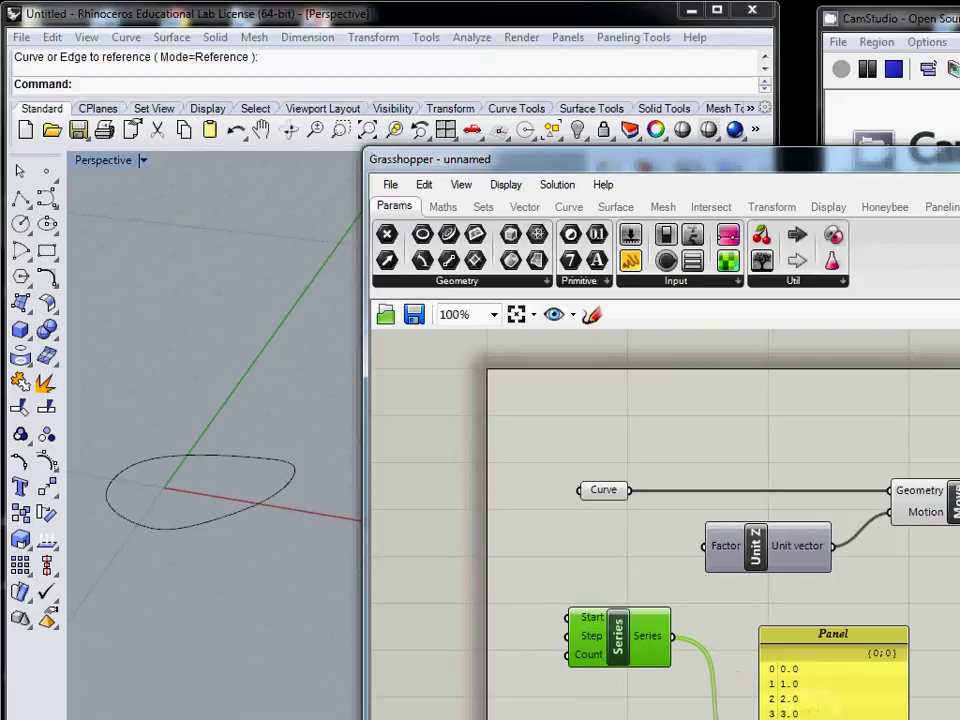
- Connect the Series output to Unit Z's Factor input and preview the curve copies produced by Move
{"action": "left_click_drag", "start_coordinate": [754, 561], "coordinate": [782, 559]}
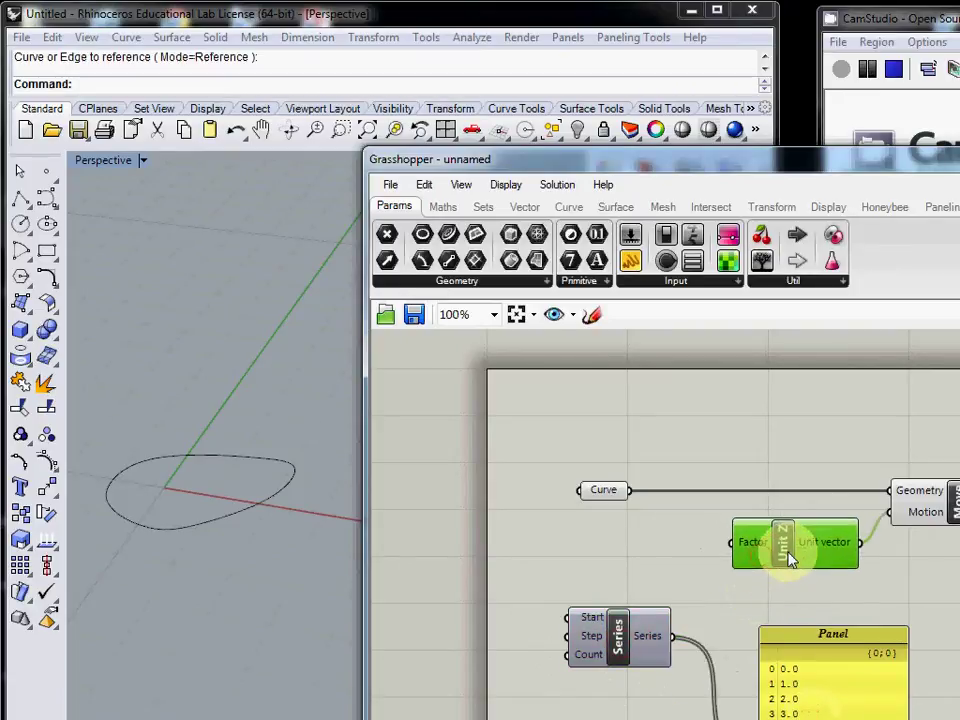
{"action": "left_click_drag", "start_coordinate": [676, 636], "coordinate": [737, 548]}
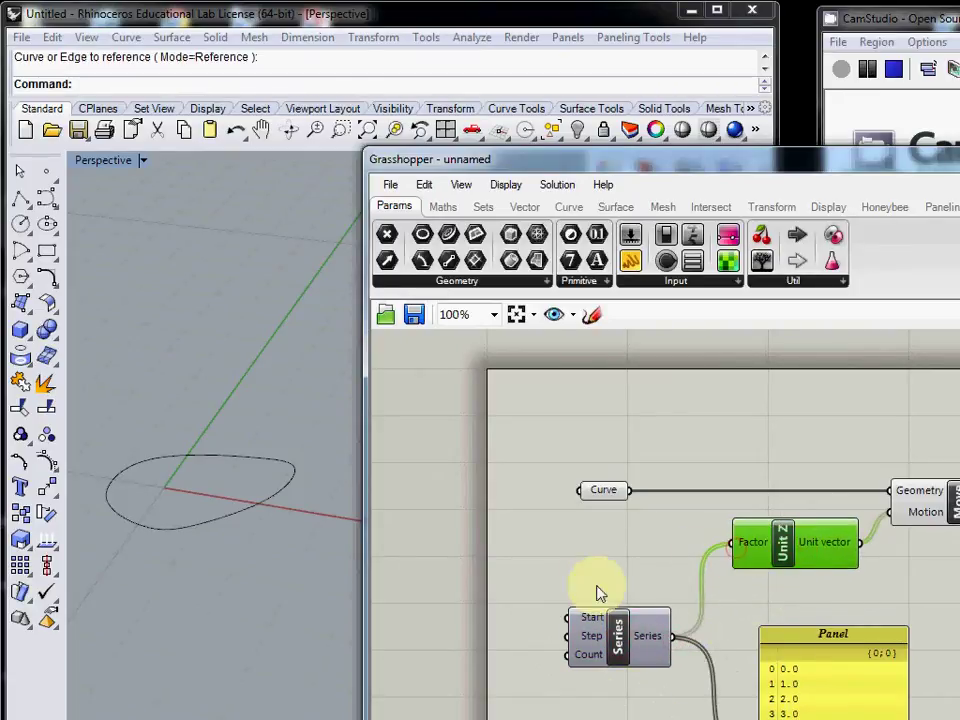
{"action": "left_click", "coordinate": [948, 508]}
{"action": "right_click_drag", "start_coordinate": [255, 480], "coordinate": [264, 684], "text": "shift"}
{"action": "scroll", "coordinate": [236, 625], "scroll_direction": "down", "scroll_amount": 6}
{"action": "right_click_drag", "start_coordinate": [232, 619], "coordinate": [238, 590]}
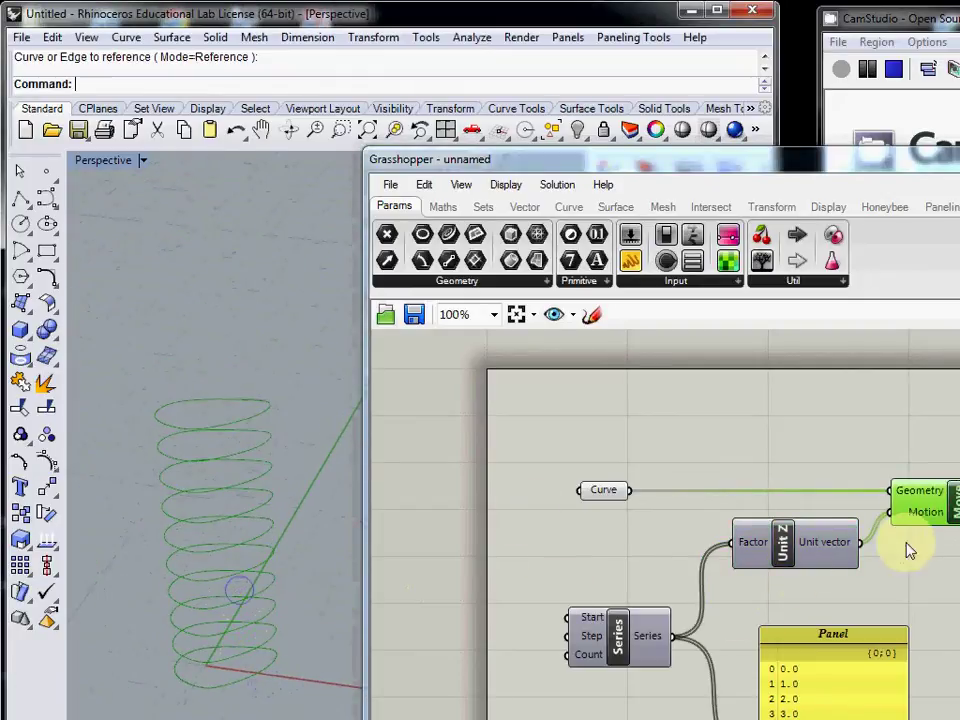
- Rearrange the Move, Unit Z and Series components to free space in front of the Series inputs
{"action": "left_click_drag", "start_coordinate": [950, 515], "coordinate": [959, 508]}
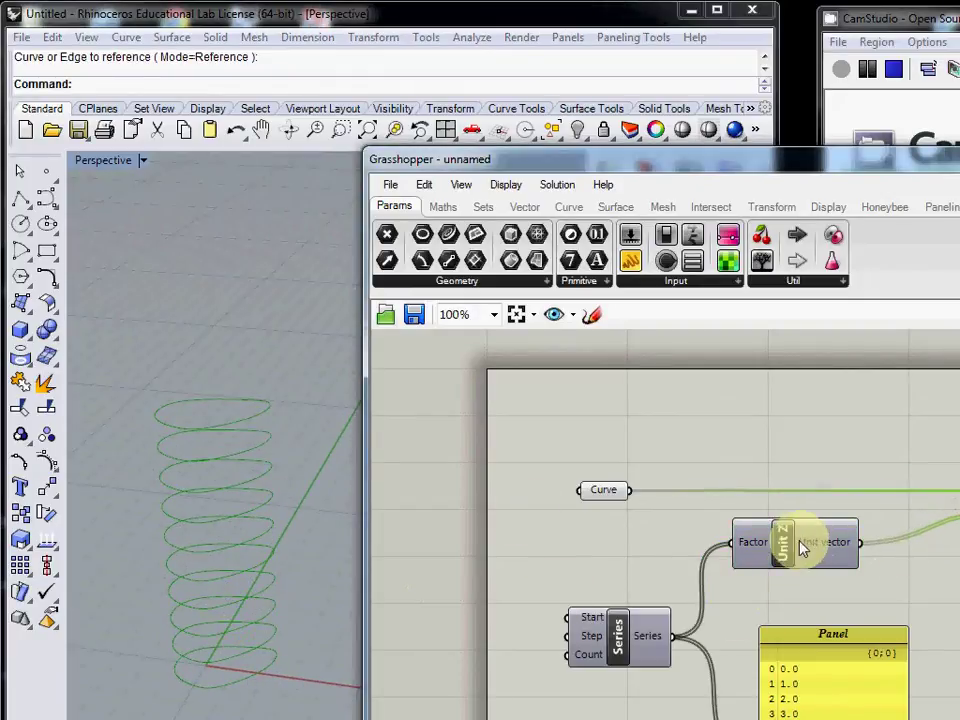
{"action": "left_click_drag", "start_coordinate": [797, 542], "coordinate": [876, 537]}
{"action": "left_click_drag", "start_coordinate": [605, 650], "coordinate": [683, 591]}
- Add a number slider set to 12, connect it to the Series Count input, and line it up beside that input
{"action": "right_click", "coordinate": [677, 588]}
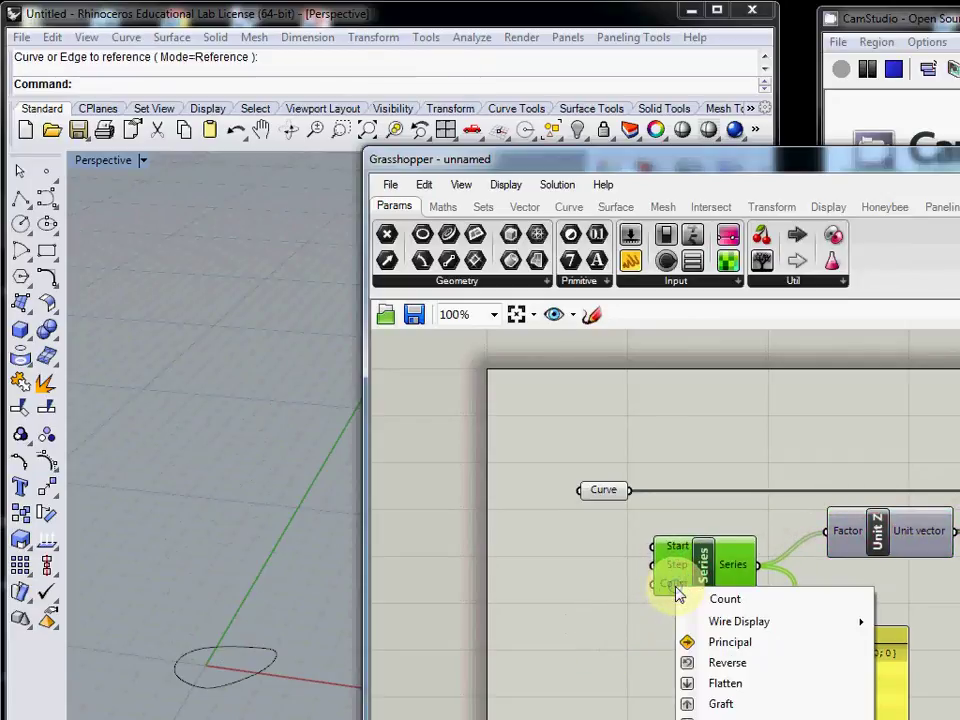
{"action": "left_click", "coordinate": [585, 652]}
{"action": "double_click", "coordinate": [570, 645]}
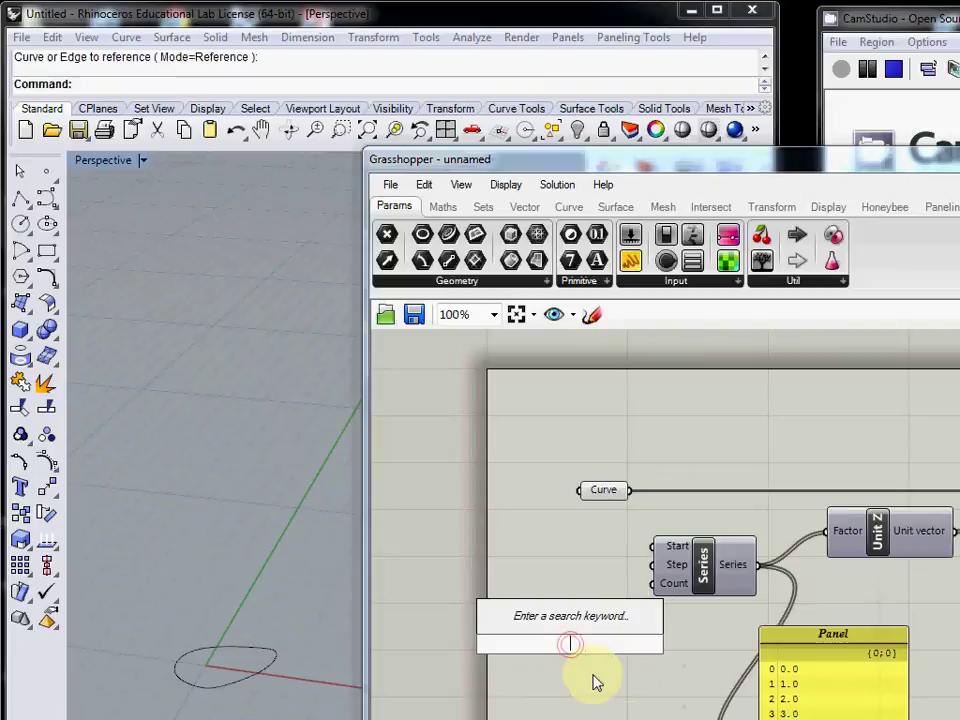
{"action": "type", "text": "12"}
{"action": "key", "text": "Return"}
{"action": "left_click_drag", "start_coordinate": [666, 644], "coordinate": [652, 584]}
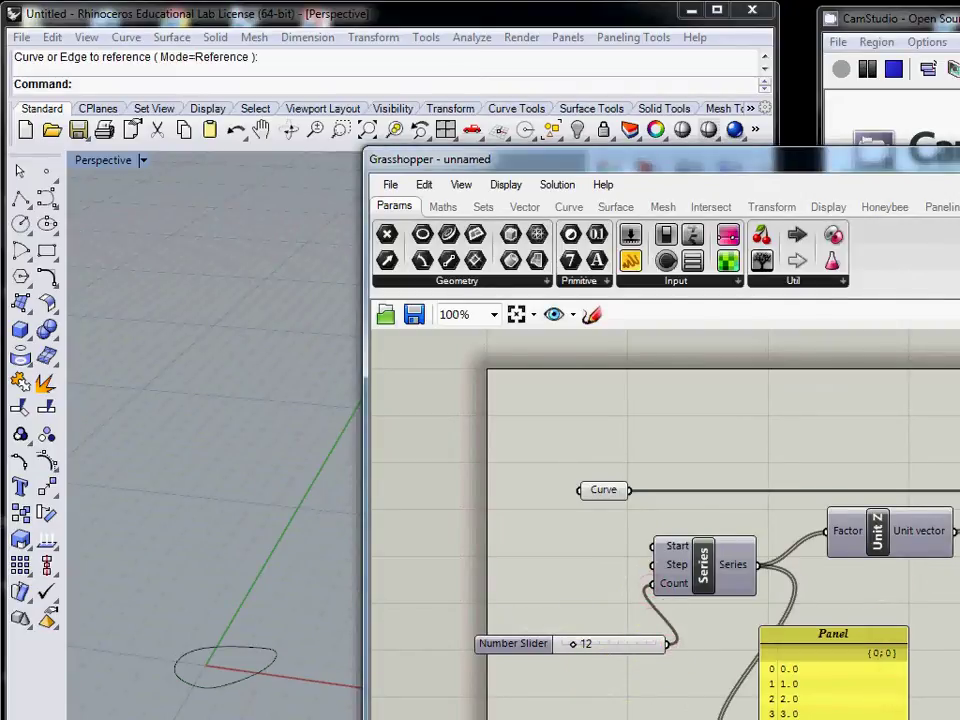
{"action": "right_click_drag", "start_coordinate": [355, 570], "coordinate": [321, 583]}
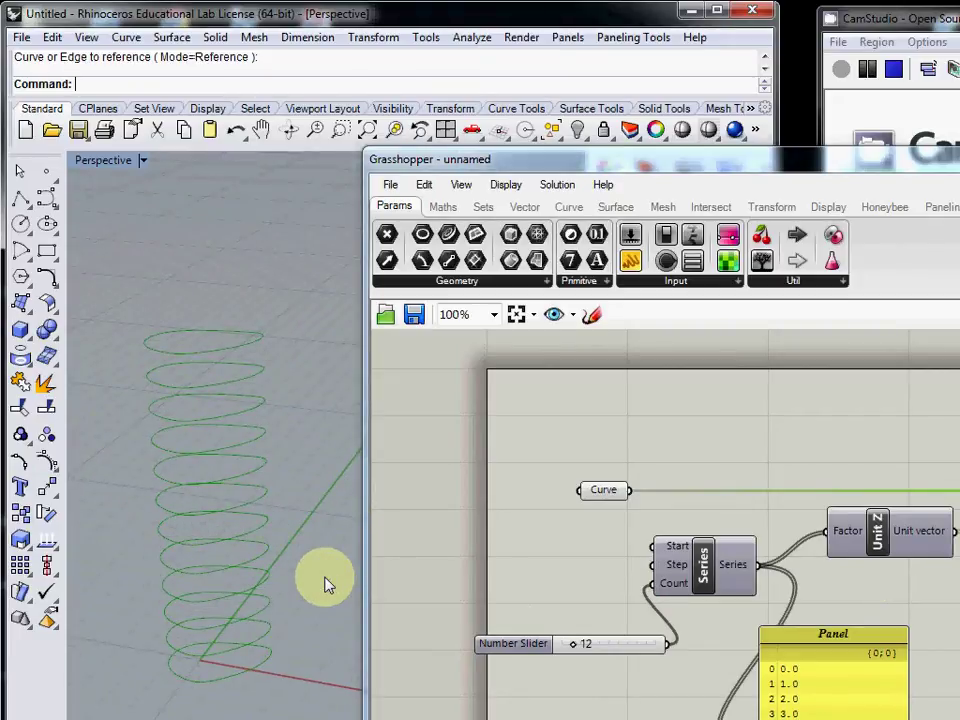
{"action": "left_click_drag", "start_coordinate": [701, 566], "coordinate": [737, 562]}
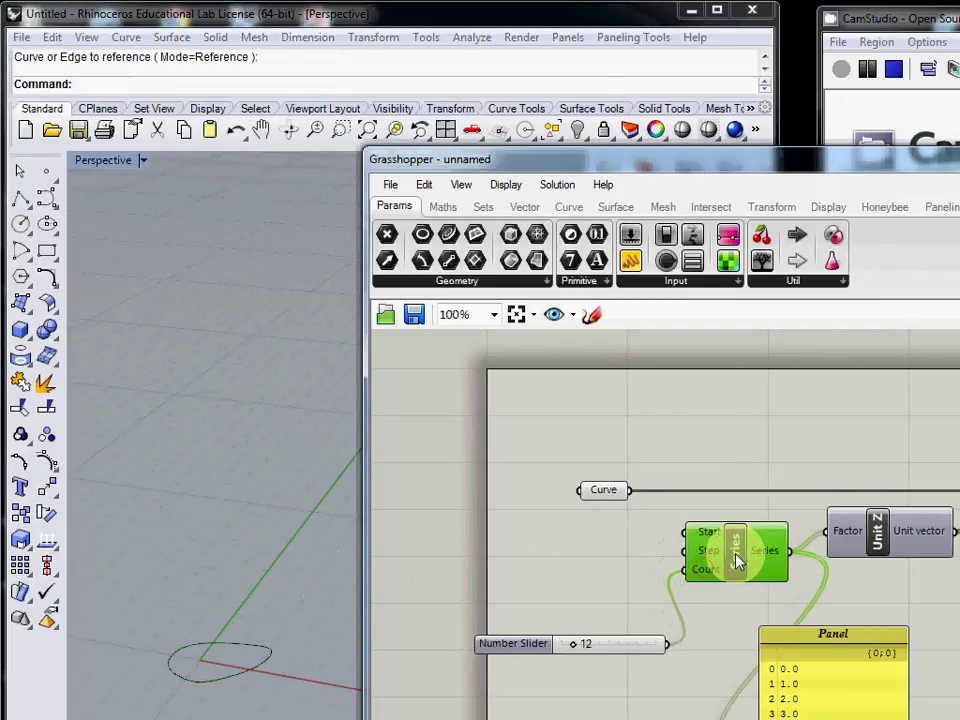
{"action": "left_click_drag", "start_coordinate": [634, 645], "coordinate": [620, 585]}
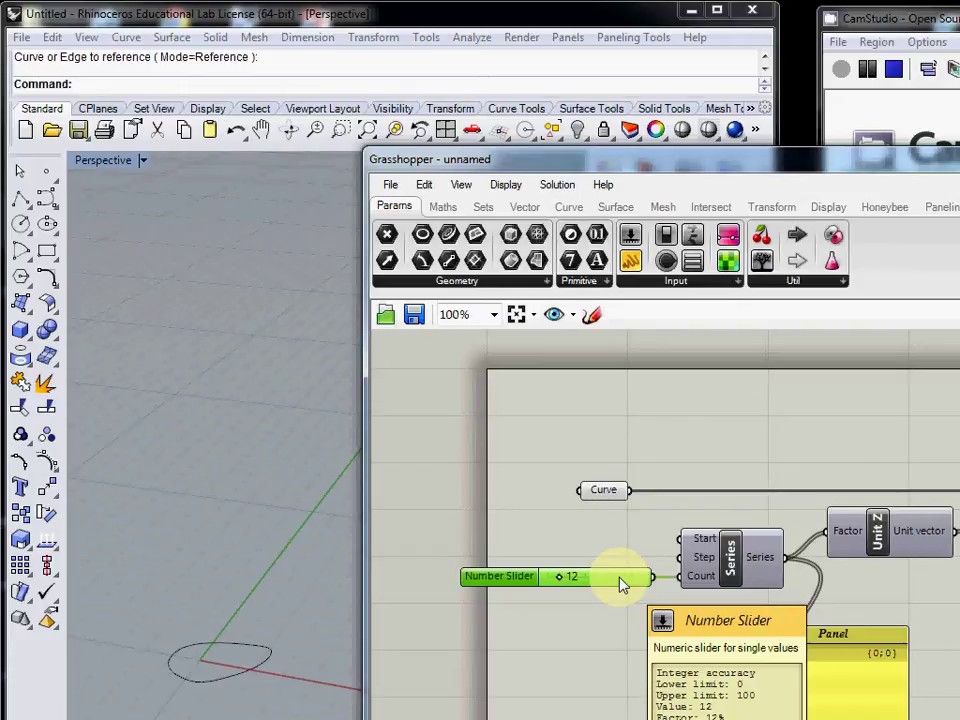
- Add a Rotate component beyond Move, connect Move's Geometry output to its Geometry input, and position it slightly lower
{"action": "scroll", "coordinate": [620, 583], "scroll_direction": "down", "scroll_amount": 2}
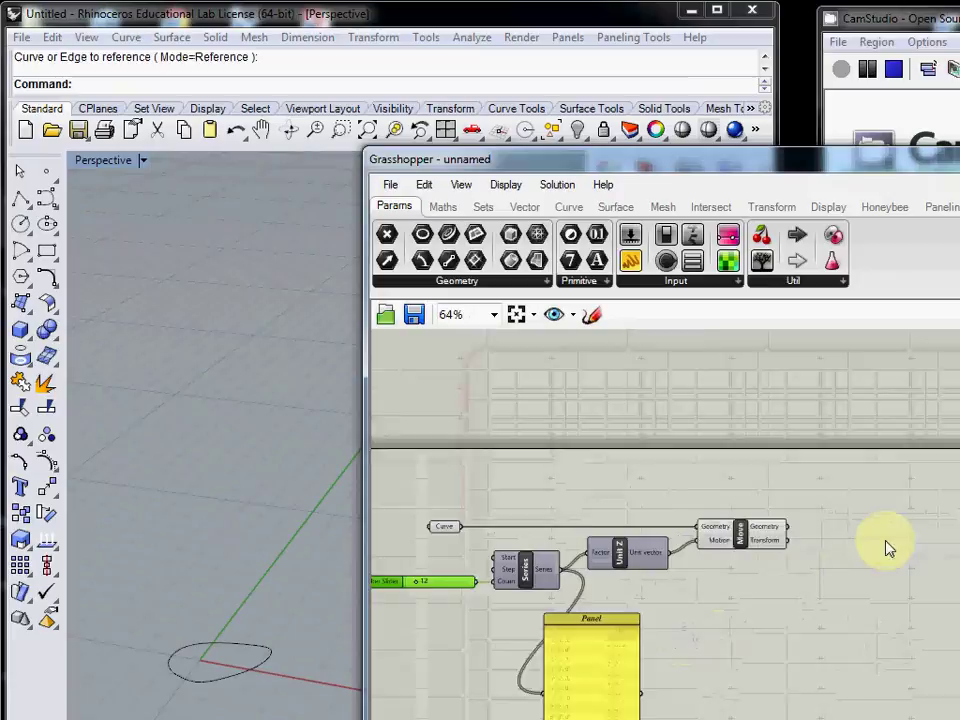
{"action": "scroll", "coordinate": [889, 548], "scroll_direction": "up", "scroll_amount": 3}
{"action": "double_click", "coordinate": [810, 563]}
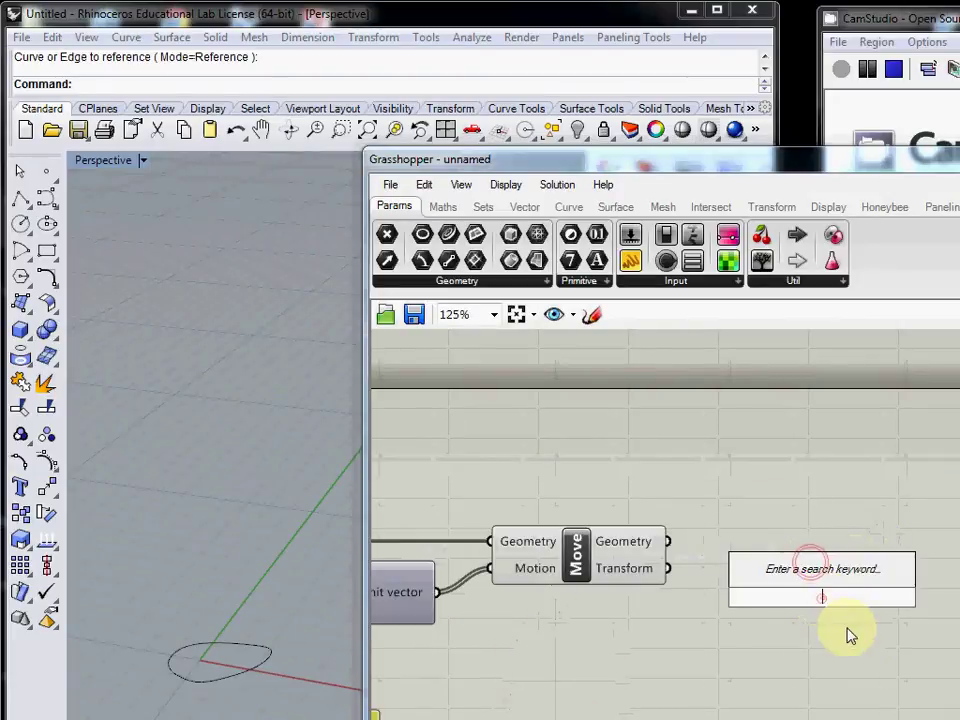
{"action": "type", "text": "rotate"}
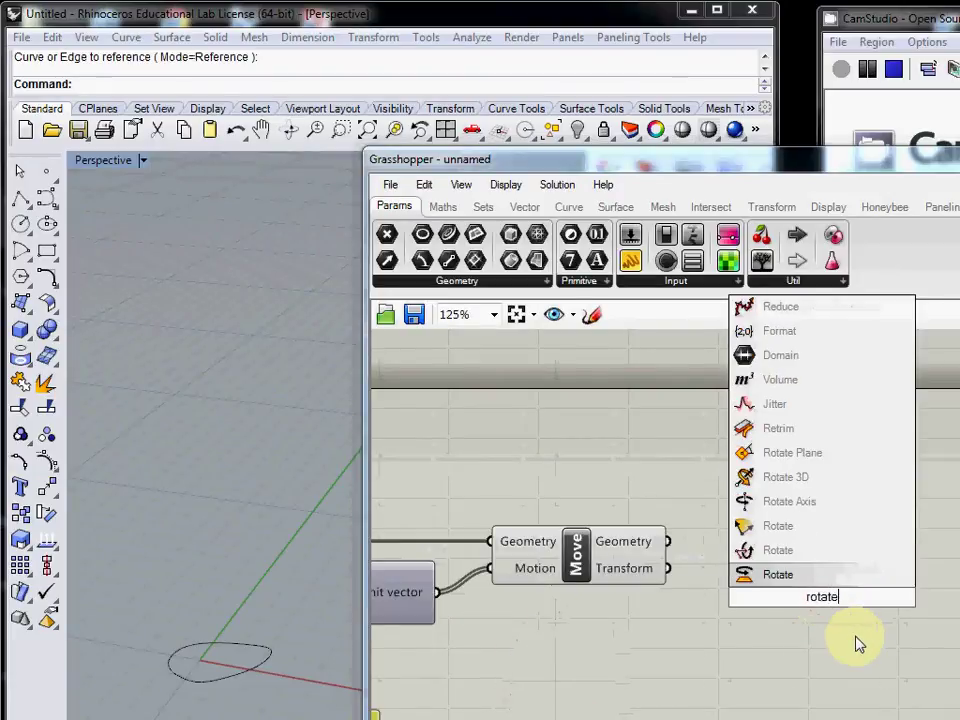
{"action": "key", "text": "Return"}
{"action": "left_click_drag", "start_coordinate": [822, 598], "coordinate": [876, 603]}
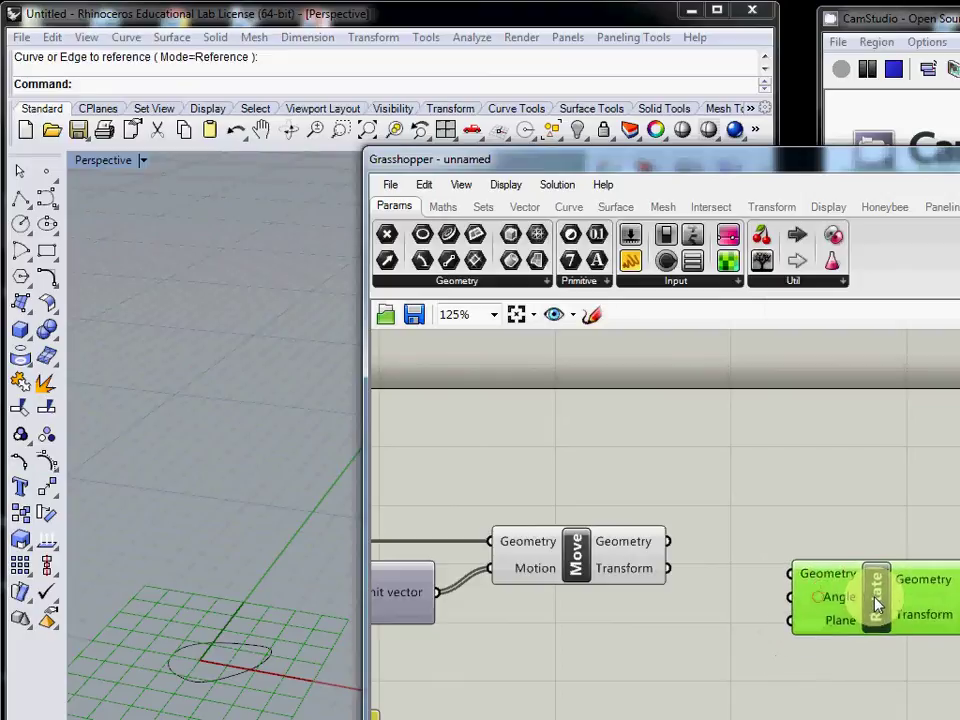
{"action": "left_click_drag", "start_coordinate": [667, 541], "coordinate": [789, 566]}
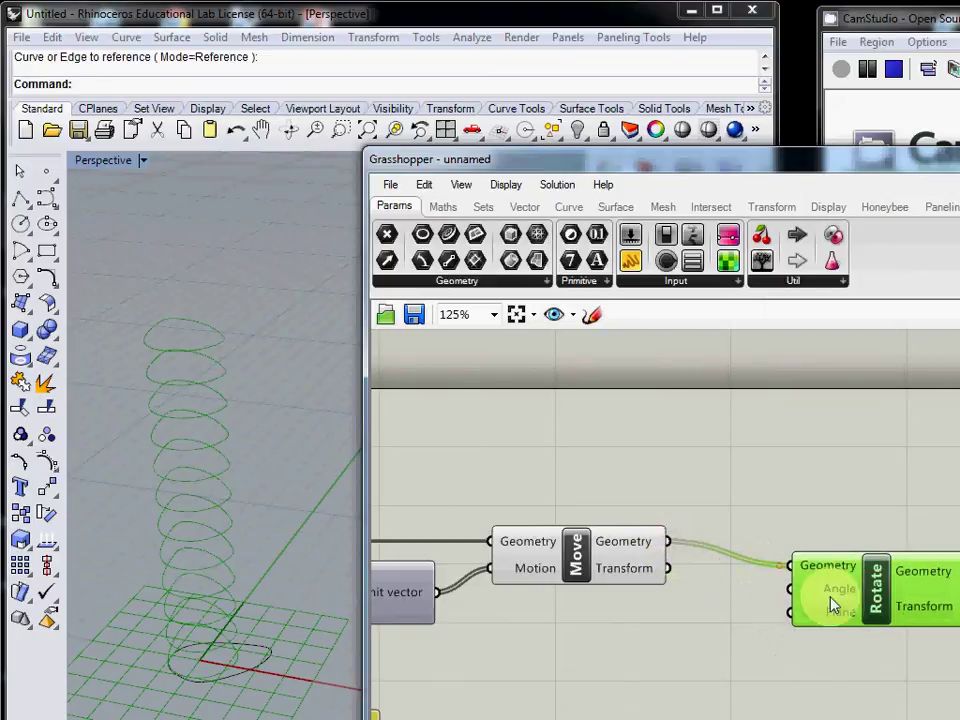
{"action": "left_click_drag", "start_coordinate": [830, 603], "coordinate": [833, 657]}
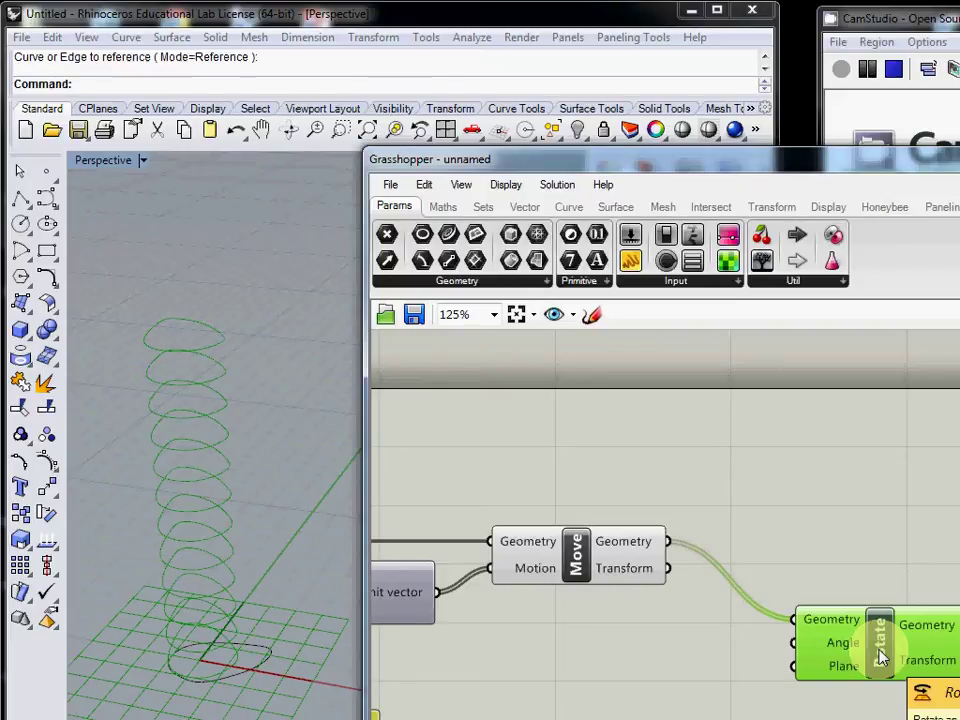
- Add a number slider set to 45, connect it to Rotate's Angle input, and vary it to 37
{"action": "double_click", "coordinate": [612, 707]}
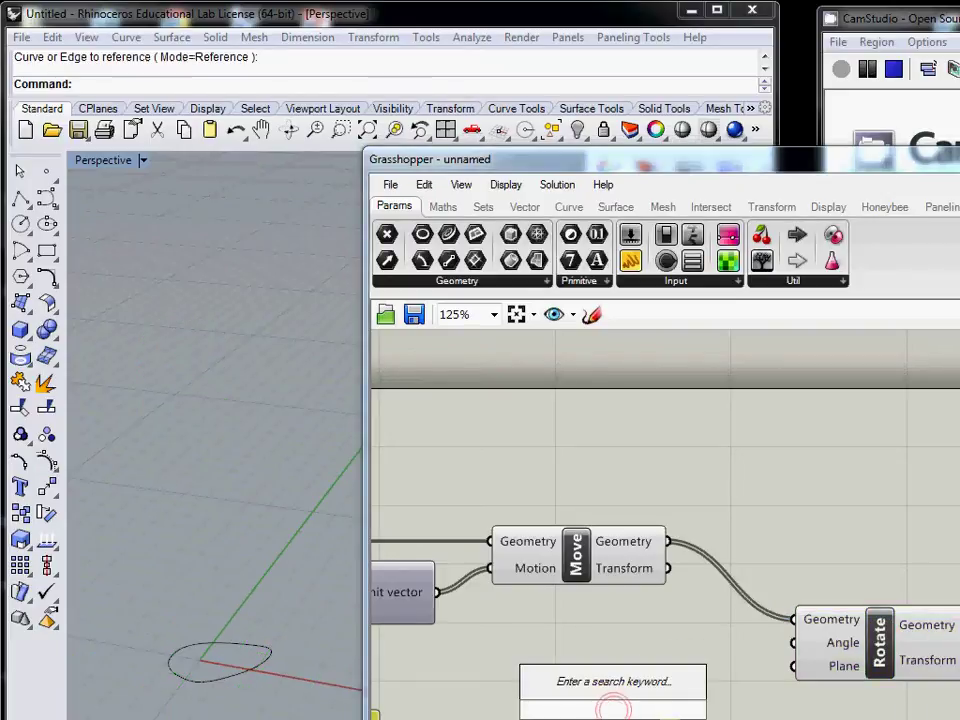
{"action": "type", "text": "45"}
{"action": "key", "text": "Return"}
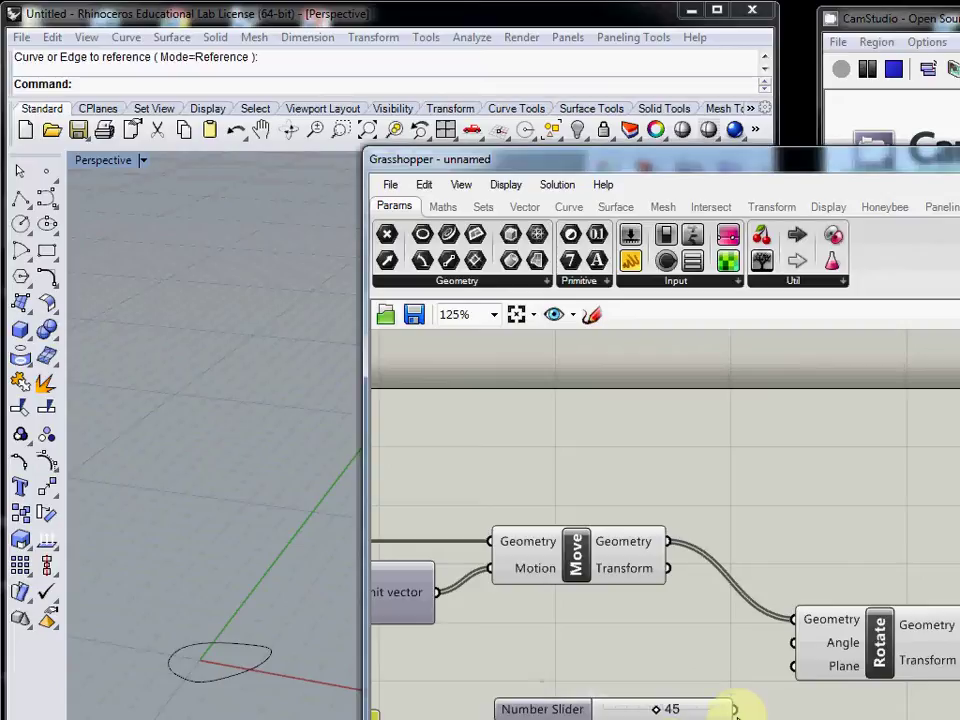
{"action": "left_click_drag", "start_coordinate": [735, 705], "coordinate": [877, 660]}
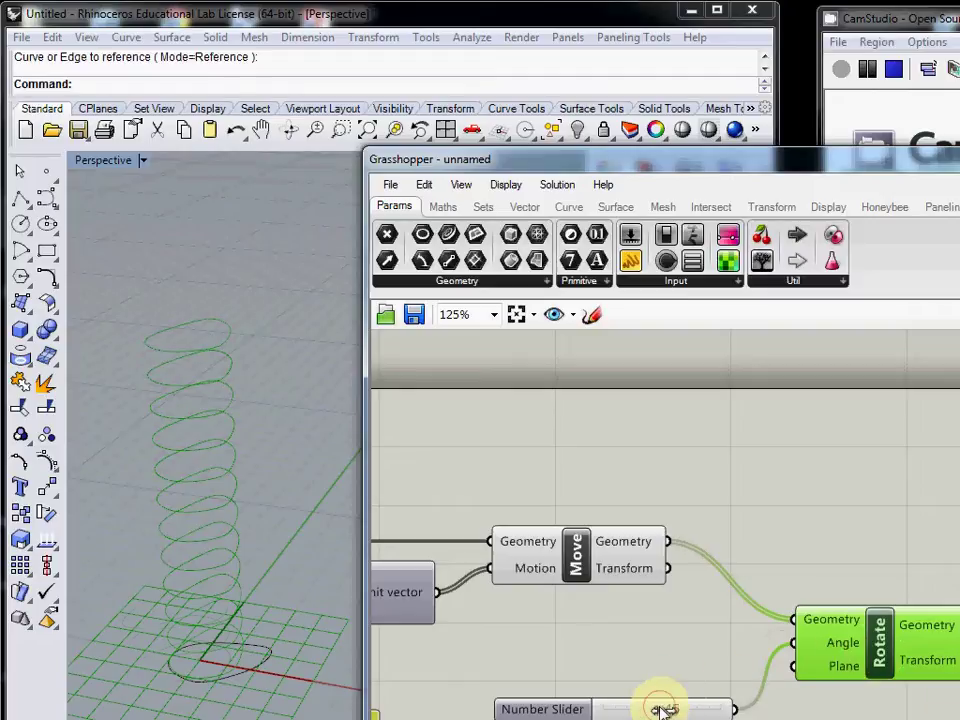
{"action": "mouse_move", "coordinate": [662, 710]}
{"action": "left_mouse_down"}
{"action": "mouse_move", "coordinate": [628, 708]}
{"action": "mouse_move", "coordinate": [686, 709]}
{"action": "mouse_move", "coordinate": [647, 709]}
{"action": "left_mouse_up"}
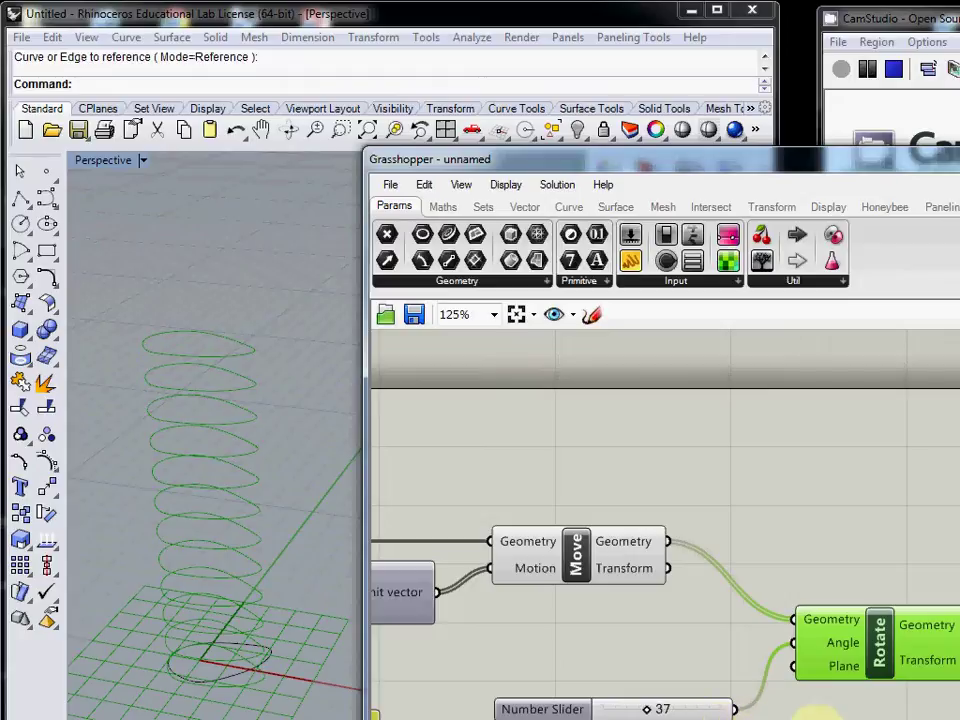
- Consult the Rotate component's help and shift Rotate further away from the angle slider
{"action": "right_click", "coordinate": [886, 664]}
{"action": "left_click", "coordinate": [905, 718]}
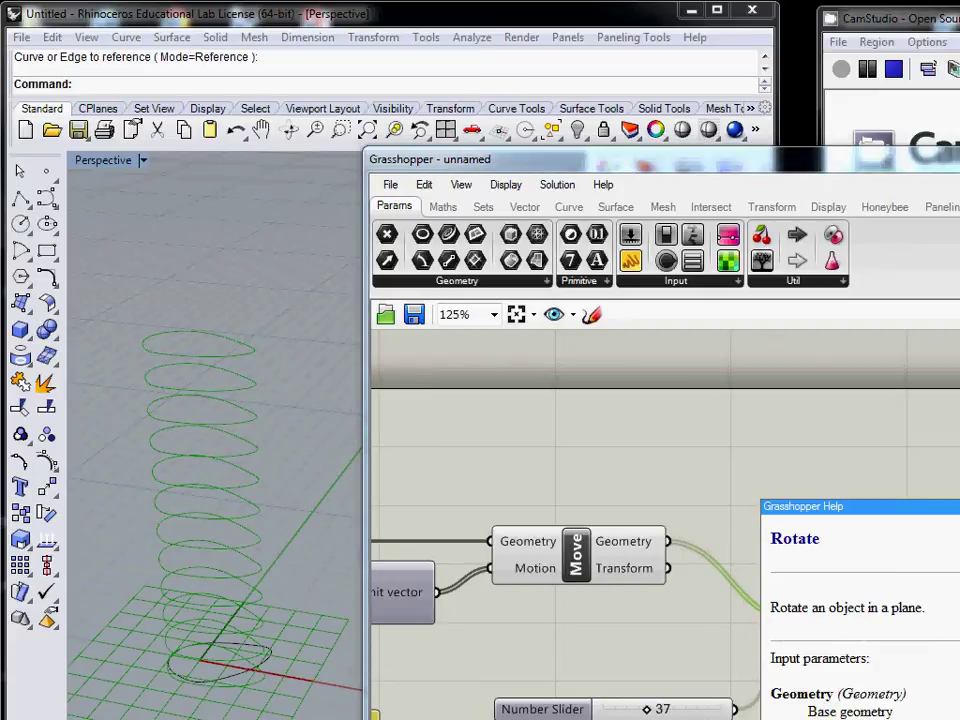
{"action": "left_click_drag", "start_coordinate": [893, 648], "coordinate": [959, 612]}
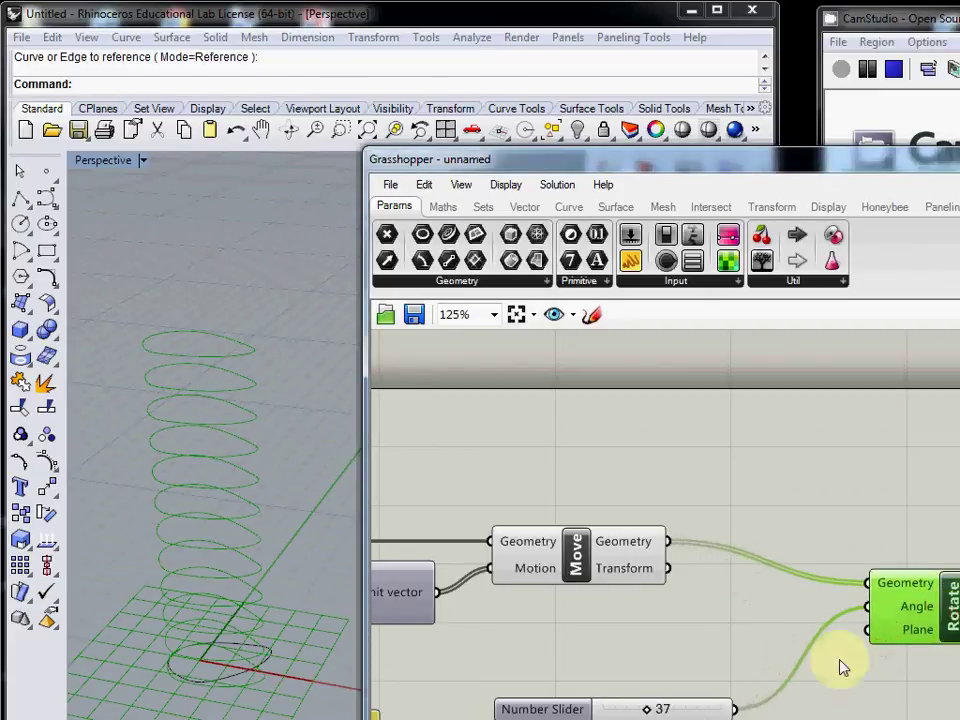
- Add a Radians component fed by the angle slider and connect its Radians output to Rotate's Angle input
{"action": "left_click", "coordinate": [741, 718]}
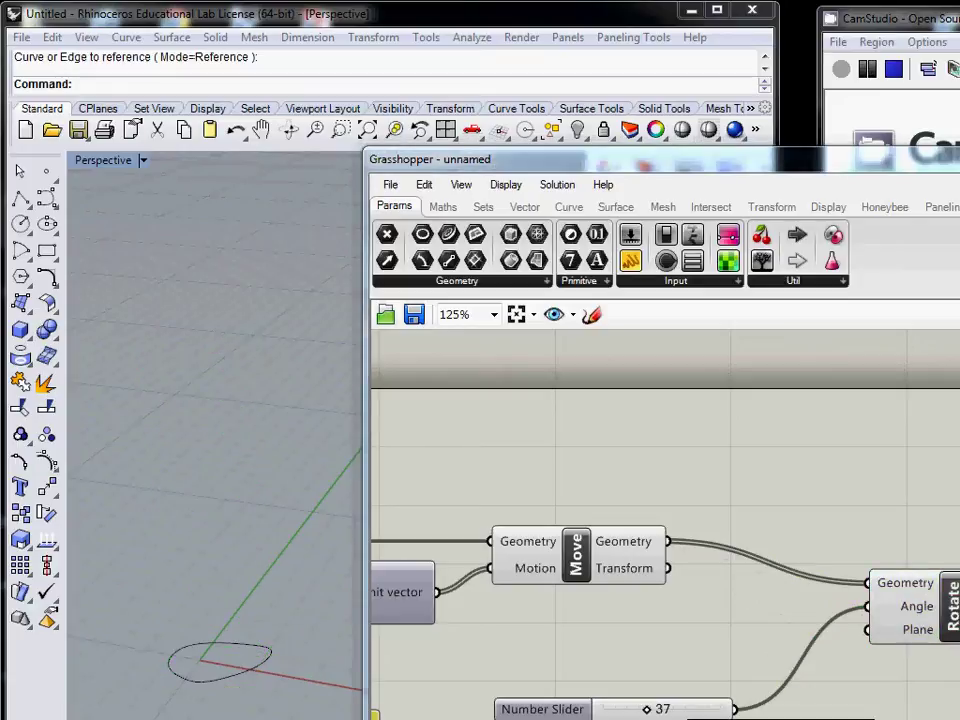
{"action": "type", "text": "radi"}
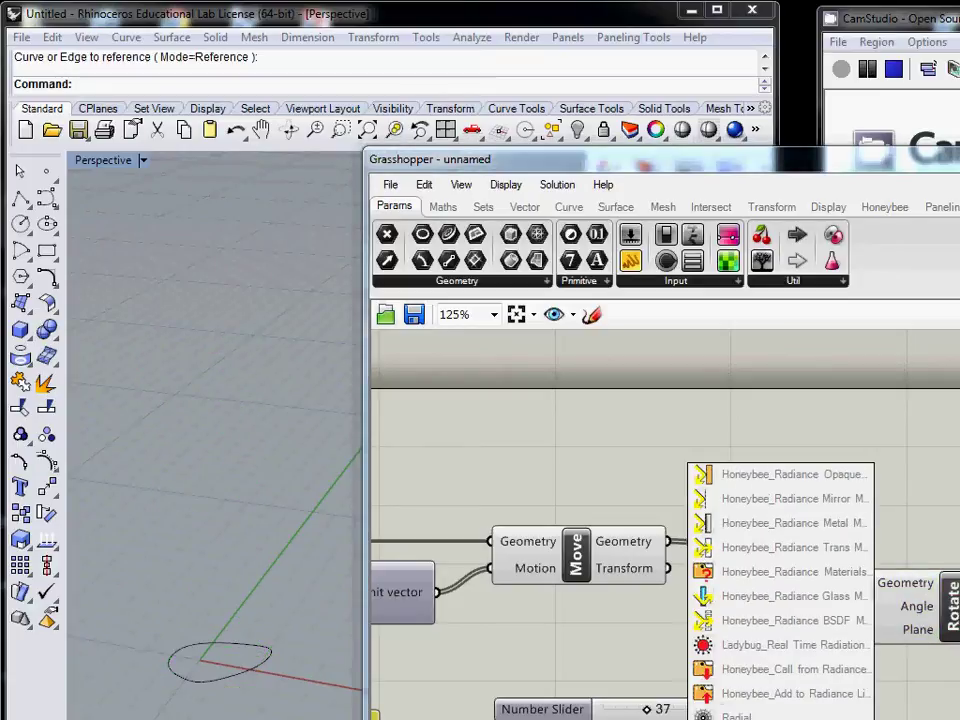
{"action": "key", "text": "Return"}
{"action": "mouse_move", "coordinate": [696, 716]}
{"action": "left_mouse_down"}
{"action": "mouse_move", "coordinate": [637, 704]}
{"action": "mouse_move", "coordinate": [694, 719]}
{"action": "left_mouse_up"}
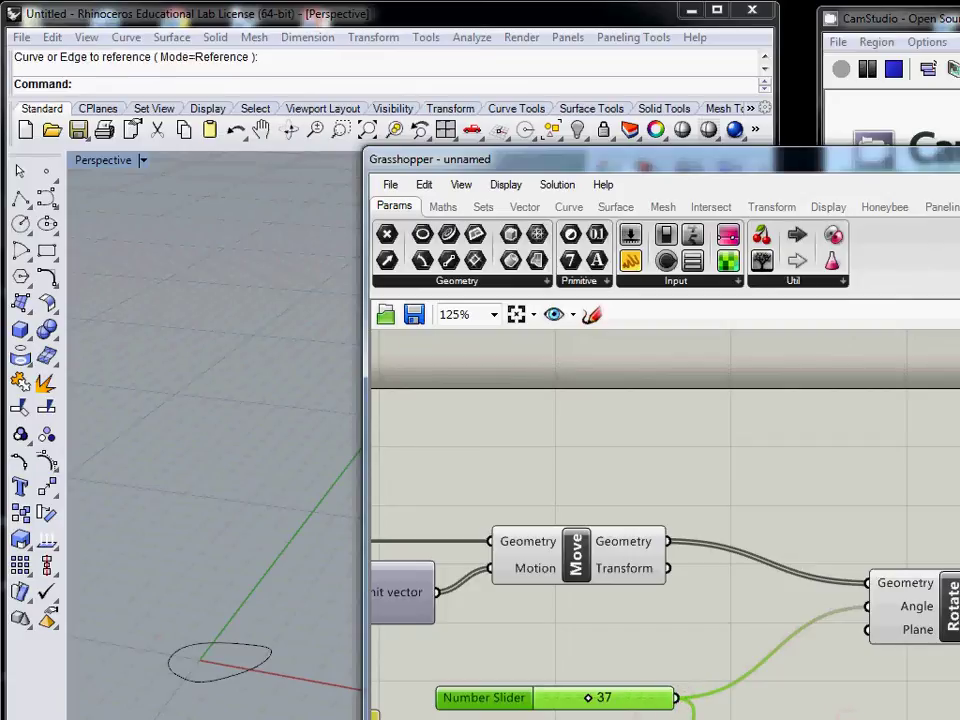
{"action": "left_click_drag", "start_coordinate": [880, 719], "coordinate": [866, 608]}
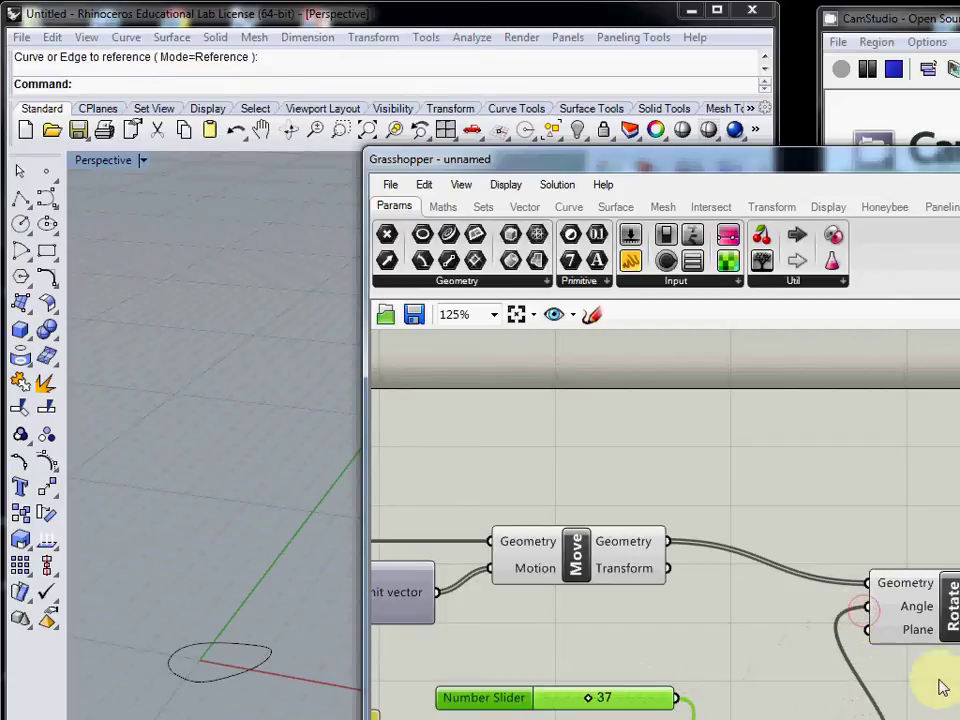
- Set the angle slider to 53 while previewing Rotate, and rearrange the Radians component and slider to free space
{"action": "left_click", "coordinate": [900, 632]}
{"action": "left_click_drag", "start_coordinate": [590, 700], "coordinate": [610, 700]}
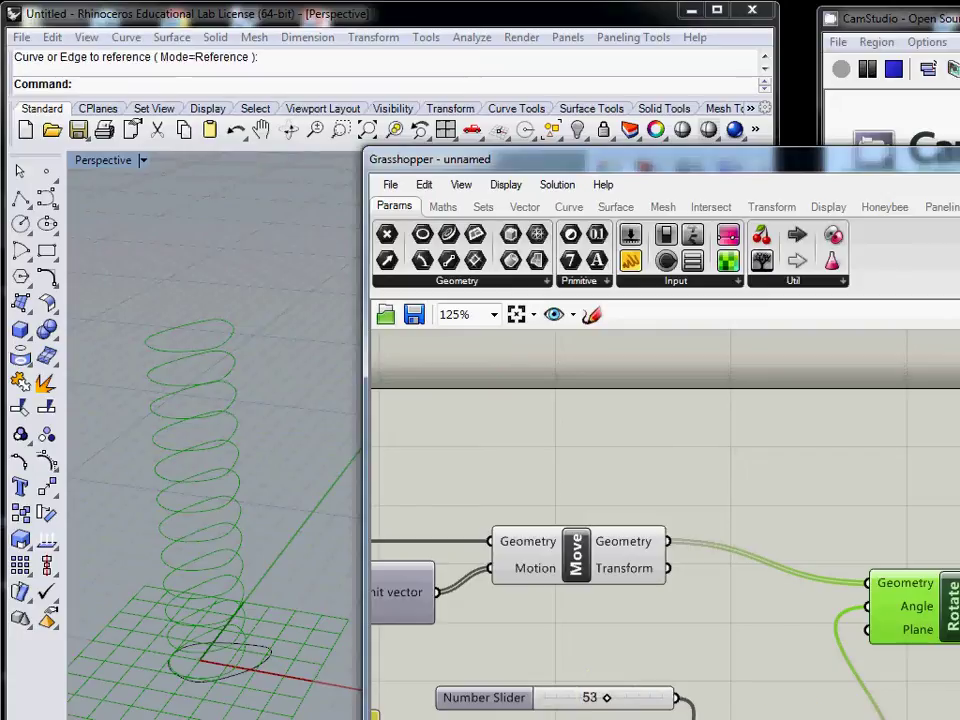
{"action": "mouse_move", "coordinate": [770, 718]}
{"action": "left_mouse_down"}
{"action": "mouse_move", "coordinate": [739, 648]}
{"action": "mouse_move", "coordinate": [771, 696]}
{"action": "left_mouse_up"}
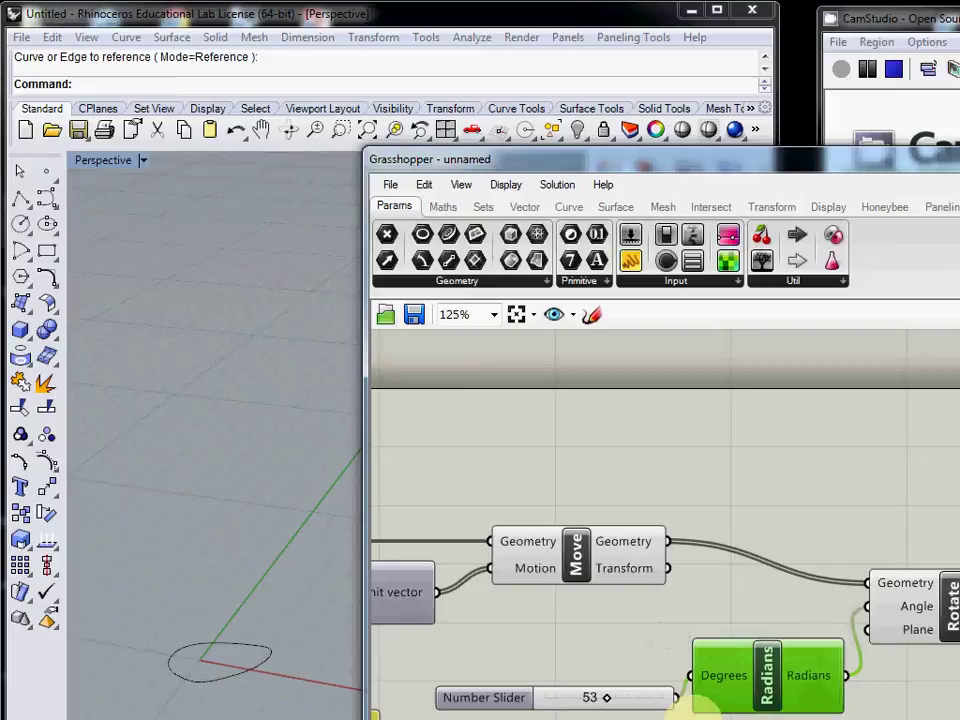
{"action": "right_click_drag", "start_coordinate": [614, 719], "coordinate": [760, 706]}
{"action": "left_click_drag", "start_coordinate": [742, 677], "coordinate": [790, 719]}
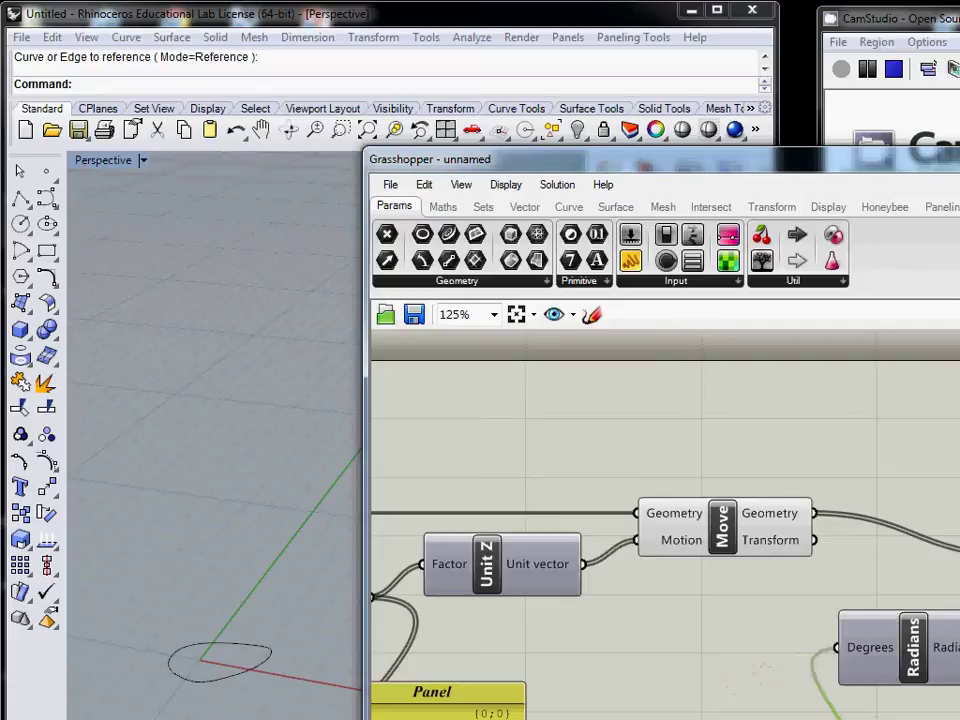
- Add a second Series component, connect its output to the Radians component's Degrees input, and adjust the Radians component's position
{"action": "double_click", "coordinate": [802, 719]}
{"action": "type", "text": "se"}
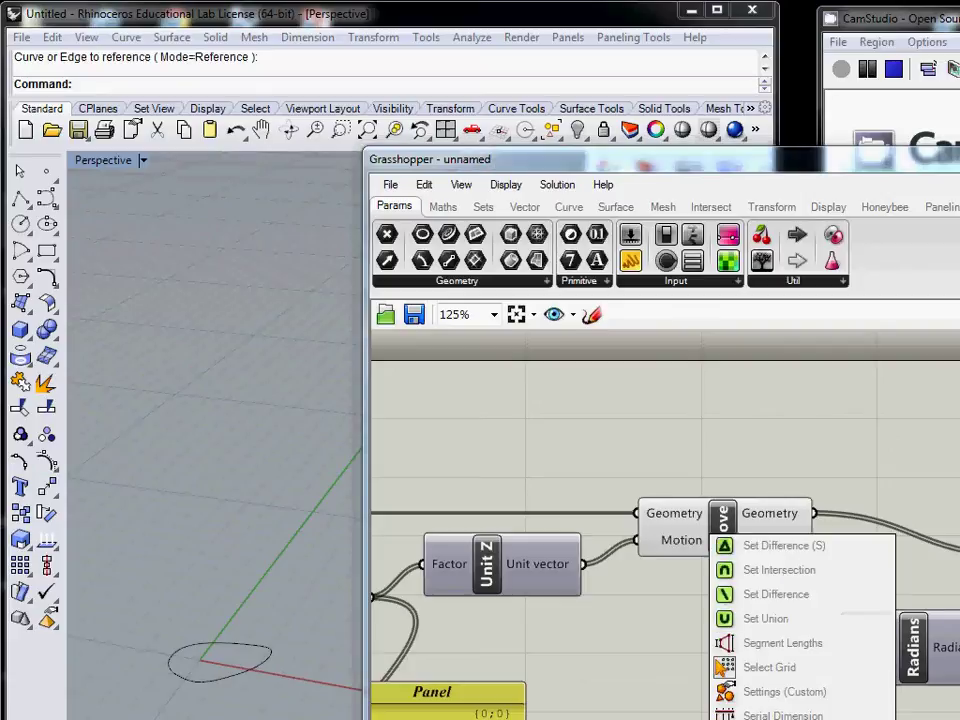
{"action": "type", "text": "ries"}
{"action": "key", "text": "Return"}
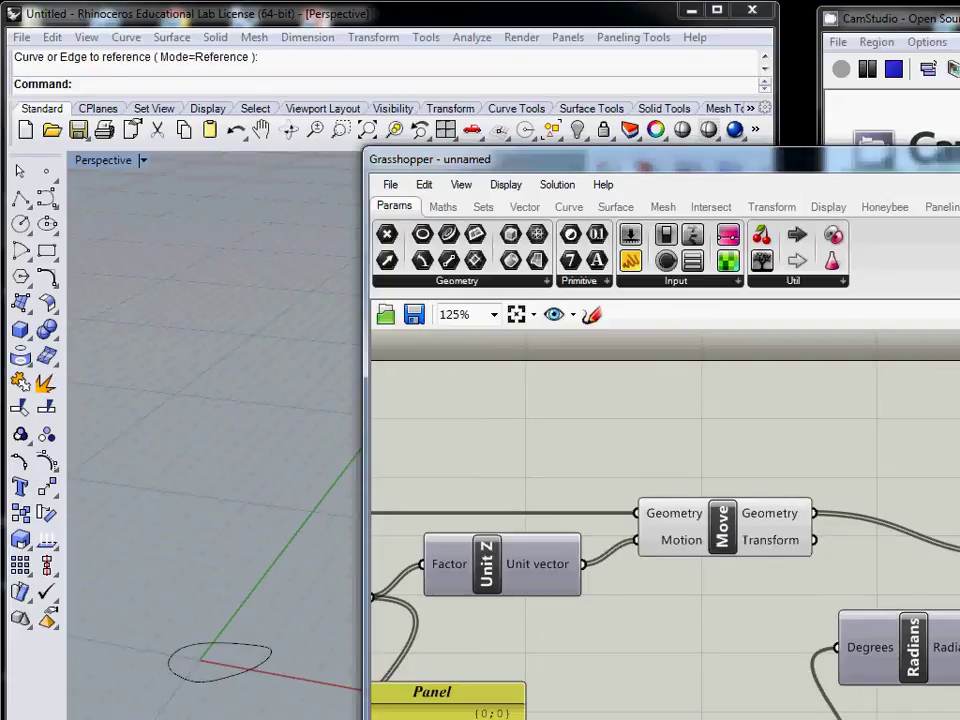
{"action": "left_click_drag", "start_coordinate": [825, 719], "coordinate": [834, 650]}
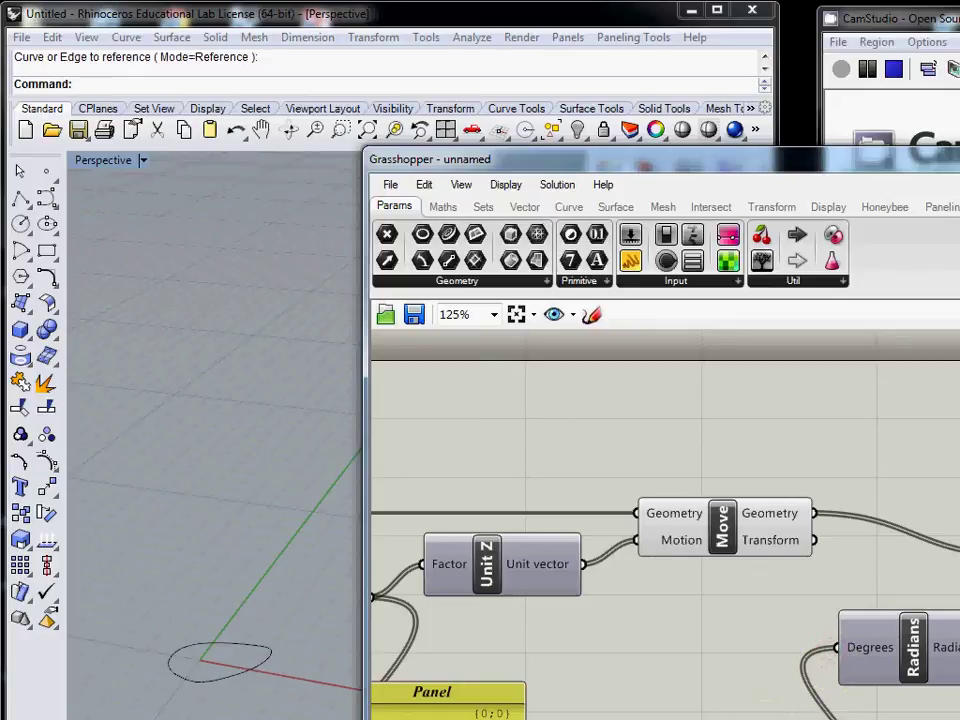
{"action": "right_click_drag", "start_coordinate": [246, 626], "coordinate": [180, 650]}
{"action": "left_click_drag", "start_coordinate": [830, 719], "coordinate": [806, 719]}
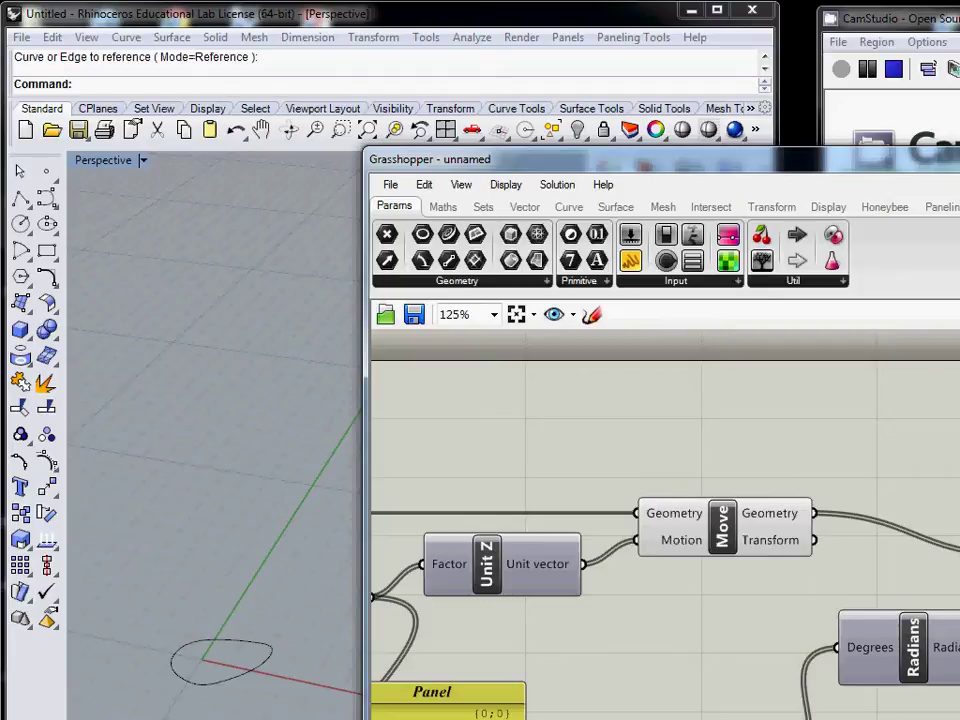
{"action": "left_click_drag", "start_coordinate": [894, 672], "coordinate": [866, 679]}
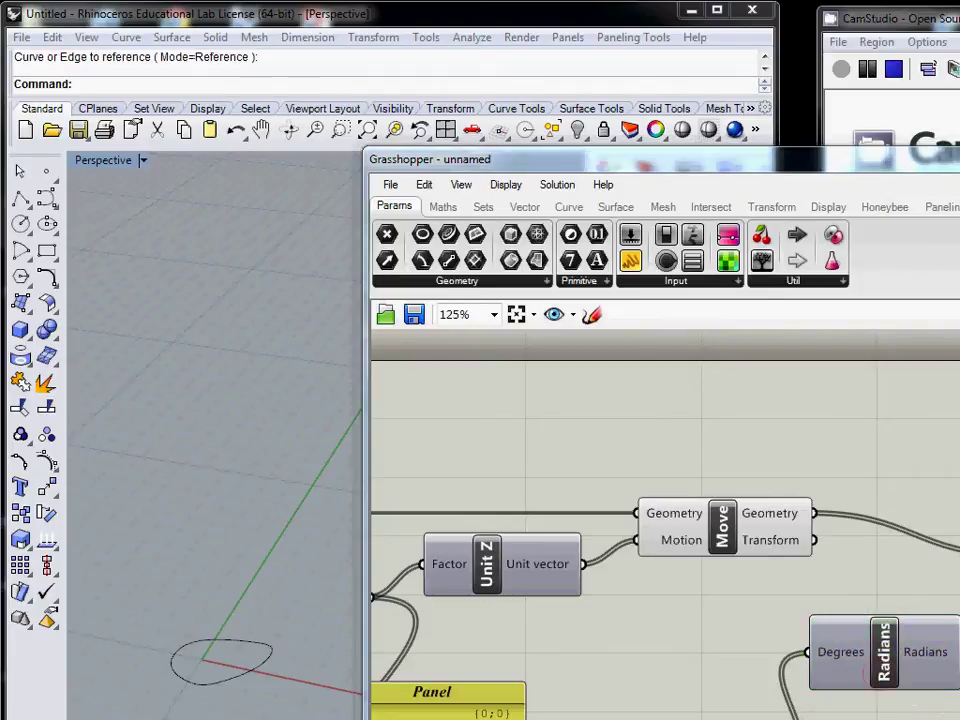
{"action": "double_click", "coordinate": [880, 482]}
{"action": "type", "text": "pan"}
{"action": "key", "text": "Escape"}
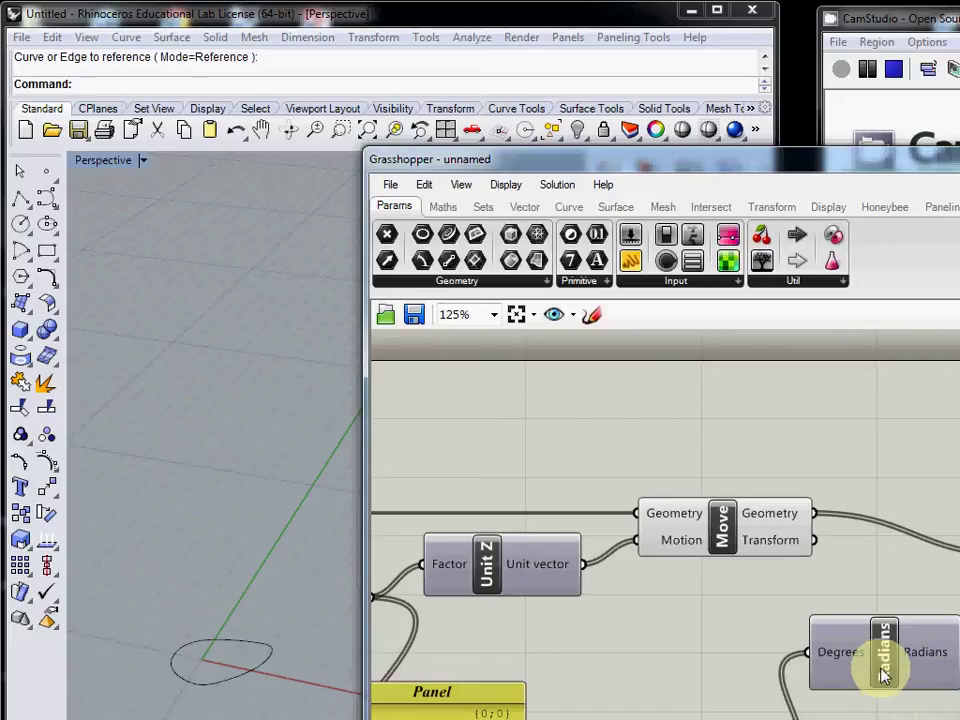
- Take Radians out of the path before Rotate and connect the second Series output directly to Rotate's Angle input
{"action": "left_click_drag", "start_coordinate": [882, 676], "coordinate": [732, 676]}
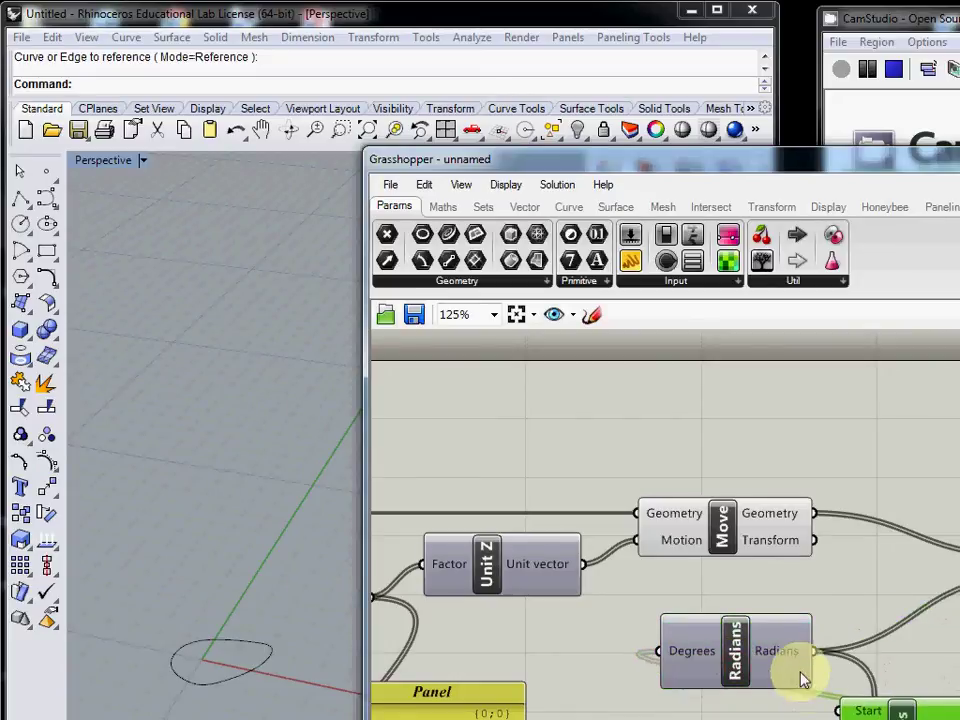
{"action": "left_click_drag", "start_coordinate": [814, 651], "coordinate": [816, 654]}
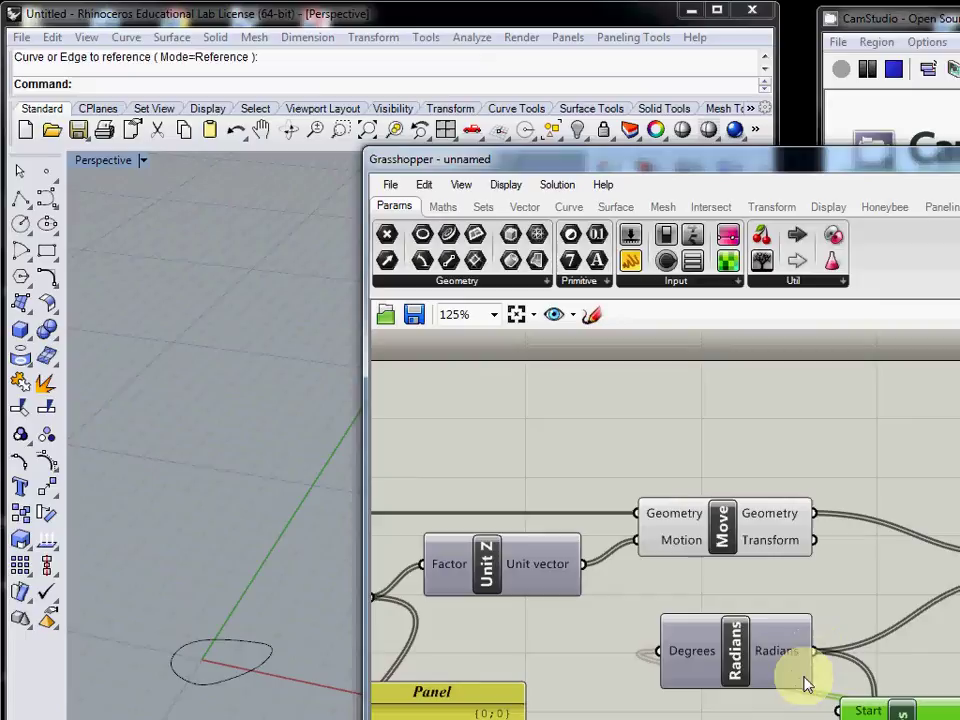
{"action": "left_click", "coordinate": [739, 662]}
{"action": "key", "text": "Delete"}
{"action": "left_click_drag", "start_coordinate": [905, 719], "coordinate": [892, 679]}
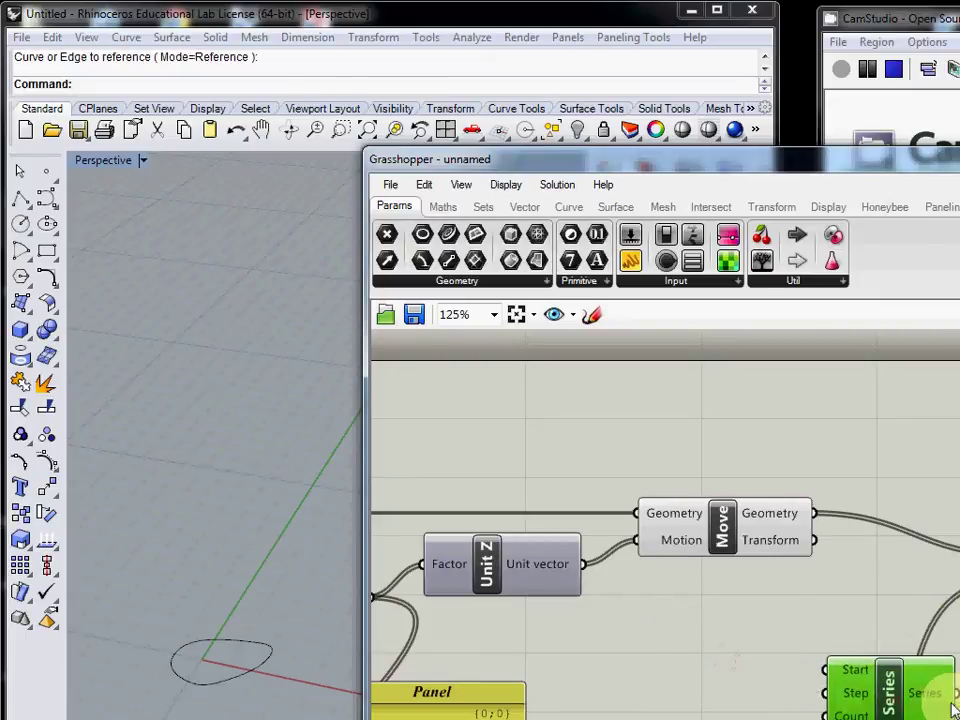
{"action": "left_click_drag", "start_coordinate": [955, 692], "coordinate": [959, 600]}
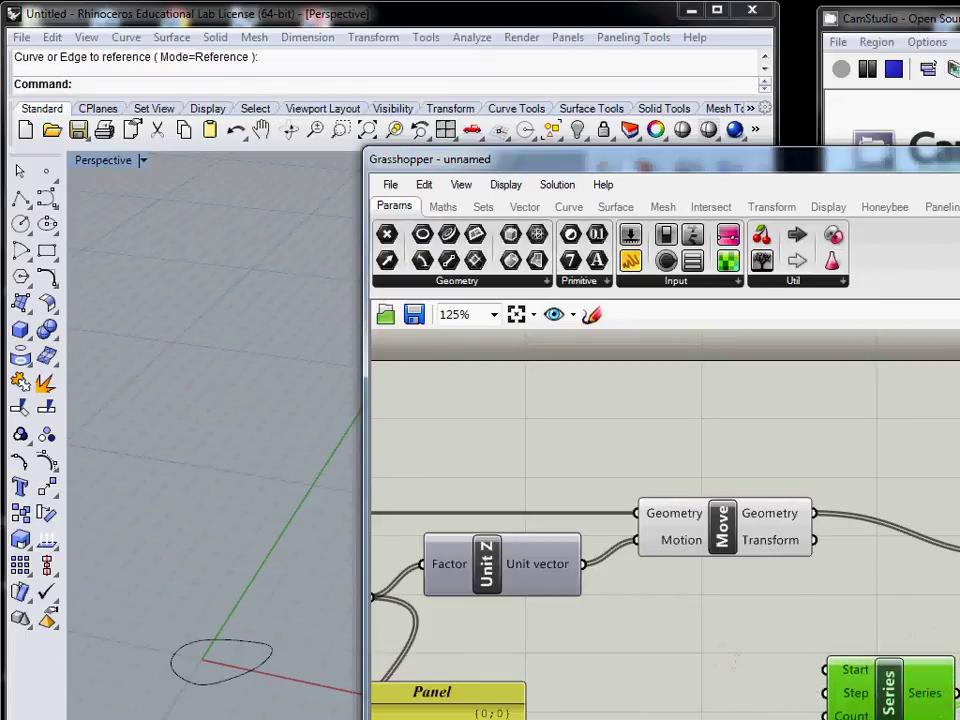
- Arrange the second Series and the Radians component so that Radians sits in front and feeds the Series Step input
{"action": "left_click_drag", "start_coordinate": [869, 719], "coordinate": [902, 704]}
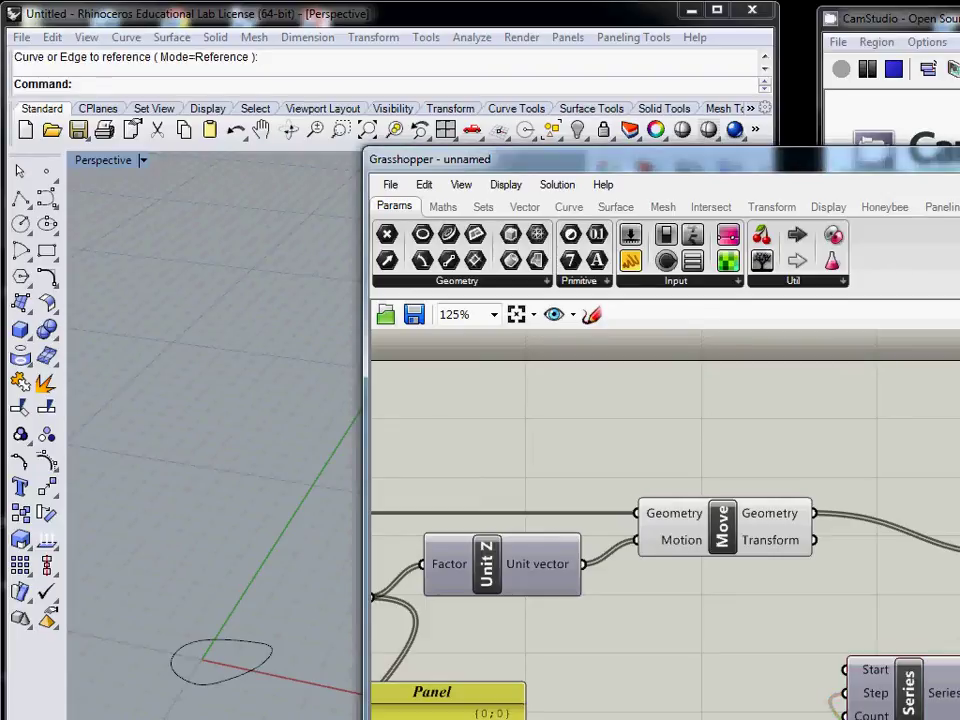
{"action": "left_click_drag", "start_coordinate": [909, 692], "coordinate": [926, 691]}
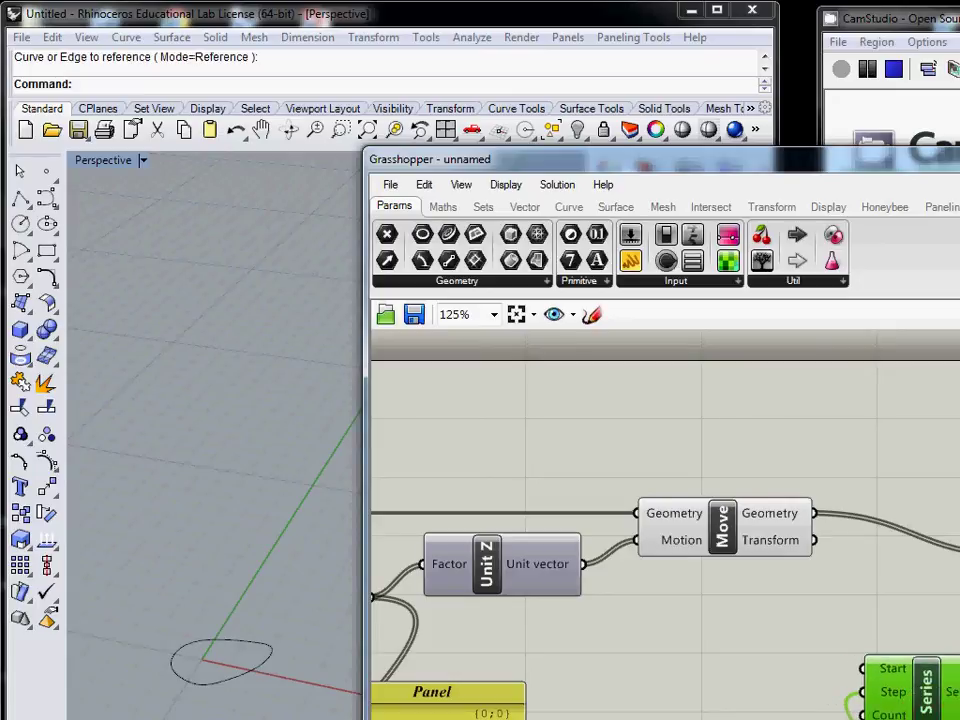
{"action": "left_click_drag", "start_coordinate": [750, 719], "coordinate": [729, 719]}
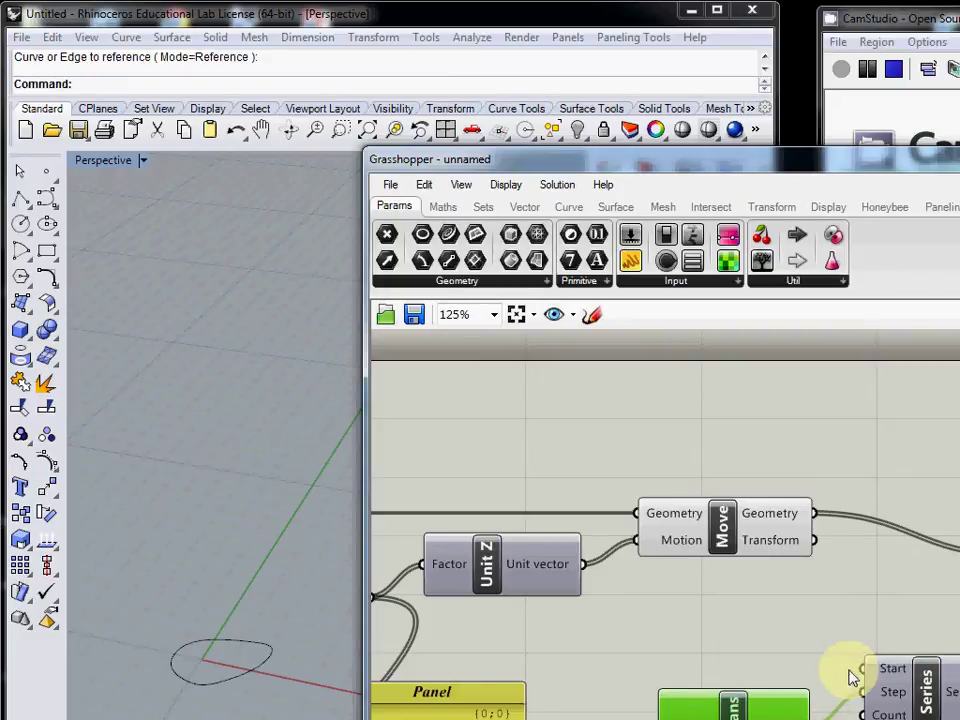
- Check the second Series component's Start input options and add a number slider set to 0 above the Radians component
{"action": "left_click", "coordinate": [883, 676]}
{"action": "right_click", "coordinate": [883, 676]}
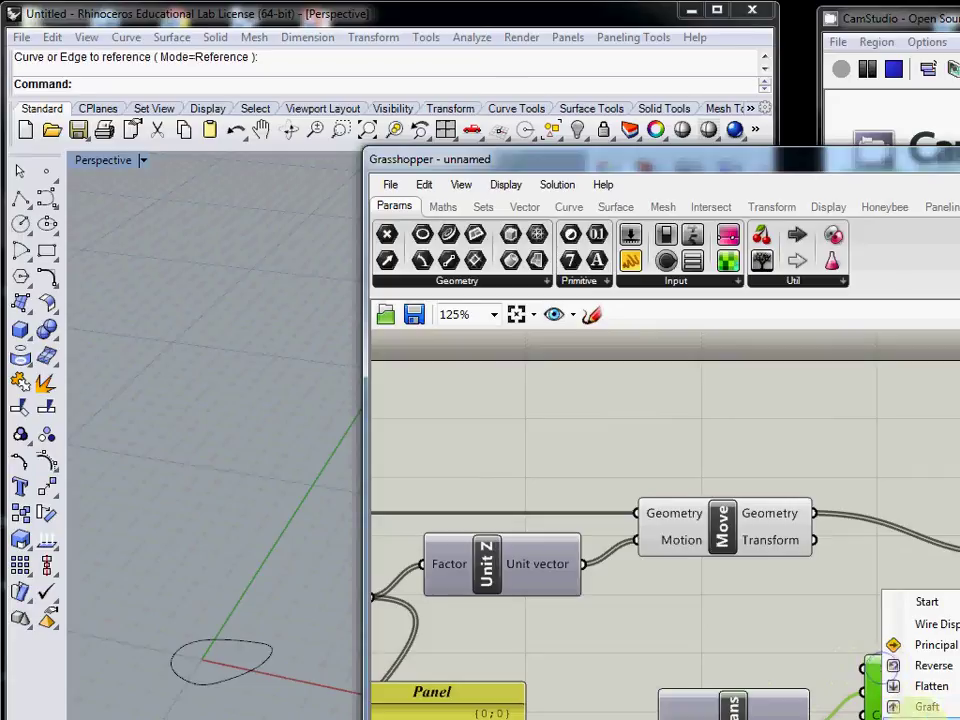
{"action": "left_click", "coordinate": [750, 648]}
{"action": "double_click", "coordinate": [724, 636]}
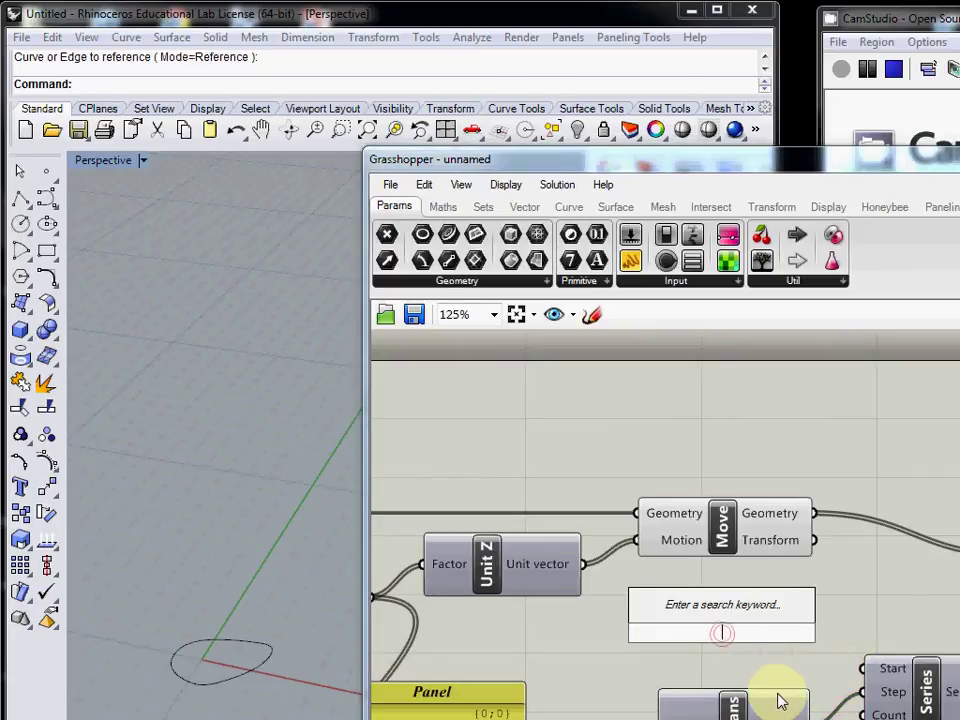
{"action": "type", "text": "0"}
{"action": "key", "text": "Return"}
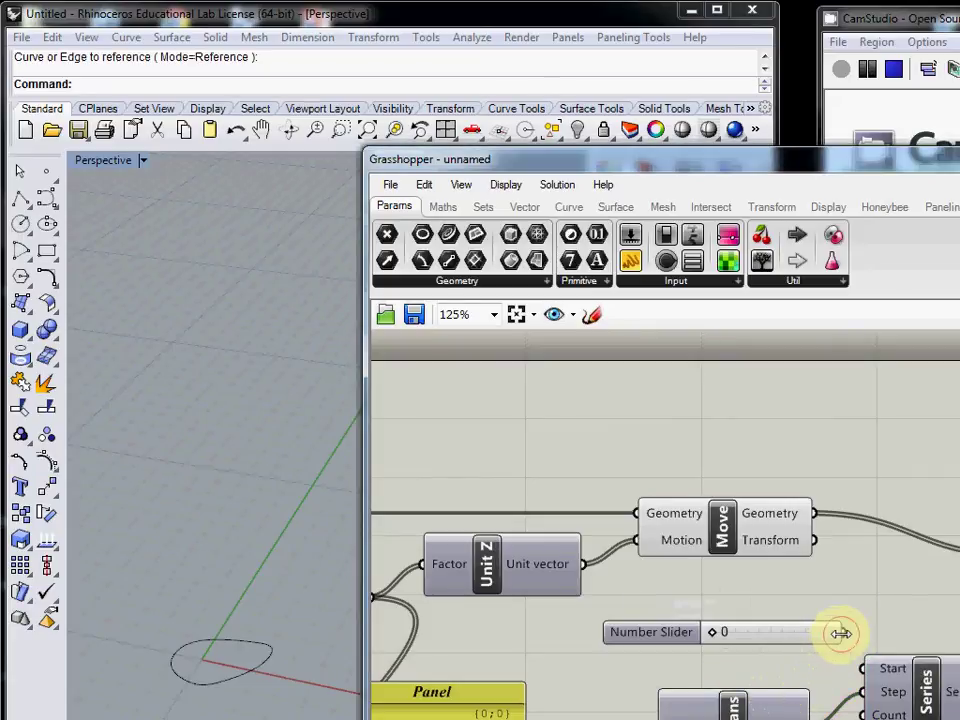
- Connect the 0 slider to the second Series component's Start input and adjust the positions of Radians and that Series
{"action": "left_click_drag", "start_coordinate": [843, 632], "coordinate": [862, 672]}
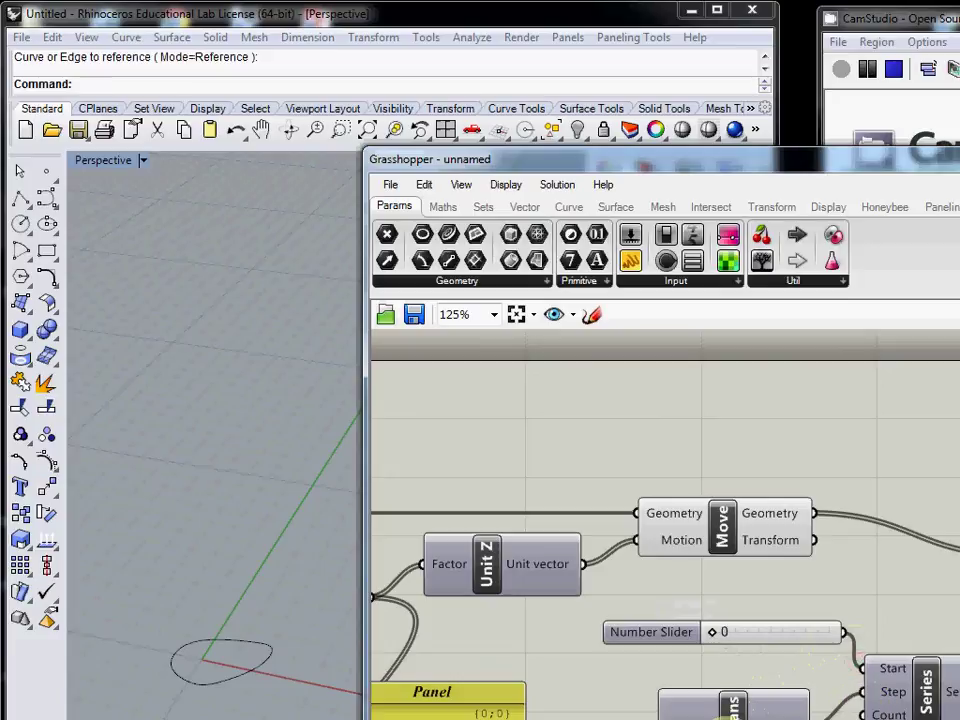
{"action": "left_click_drag", "start_coordinate": [733, 716], "coordinate": [736, 700]}
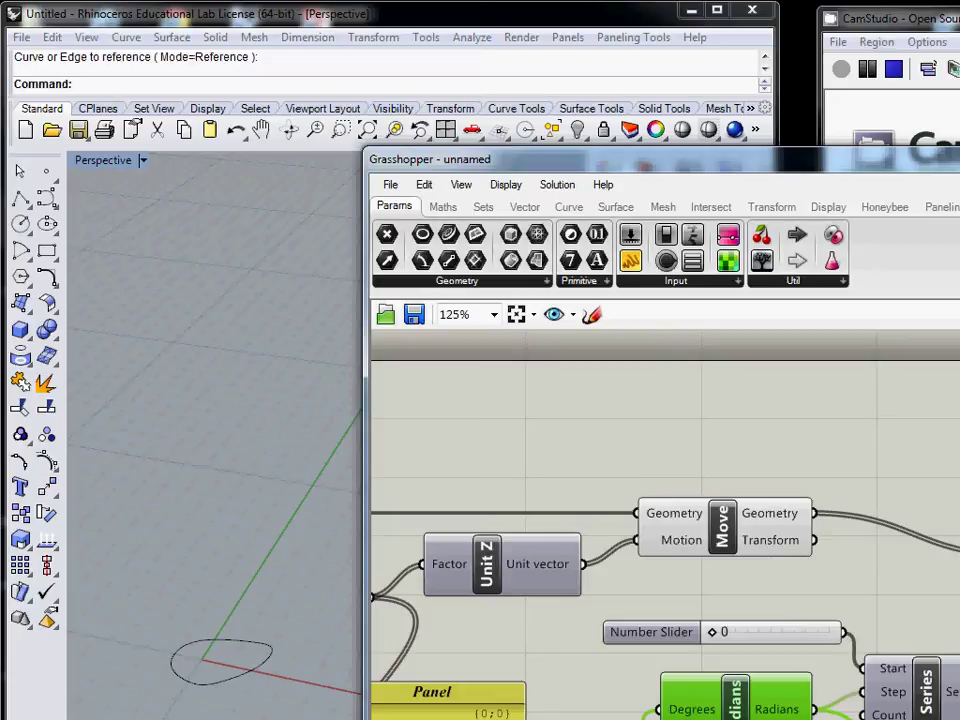
{"action": "key", "text": "Escape"}
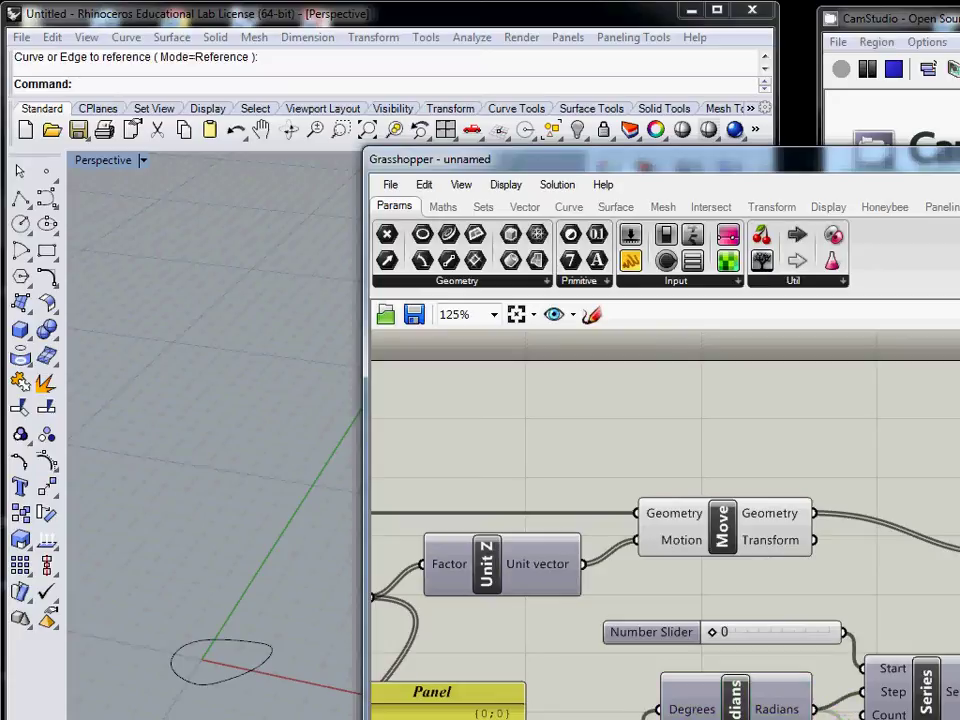
{"action": "left_click_drag", "start_coordinate": [925, 705], "coordinate": [959, 701]}
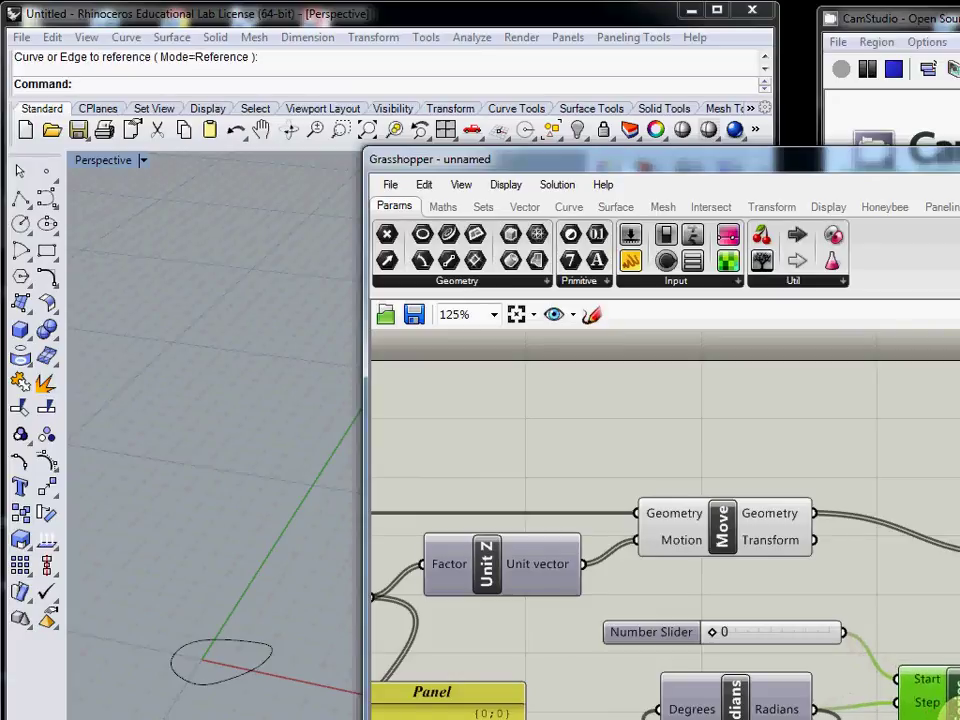
- Connect the count slider set to 12 to the second Series component's Count input and inspect the rotated curves in the Perspective view
{"action": "scroll", "coordinate": [911, 664], "scroll_direction": "down", "scroll_amount": 3}
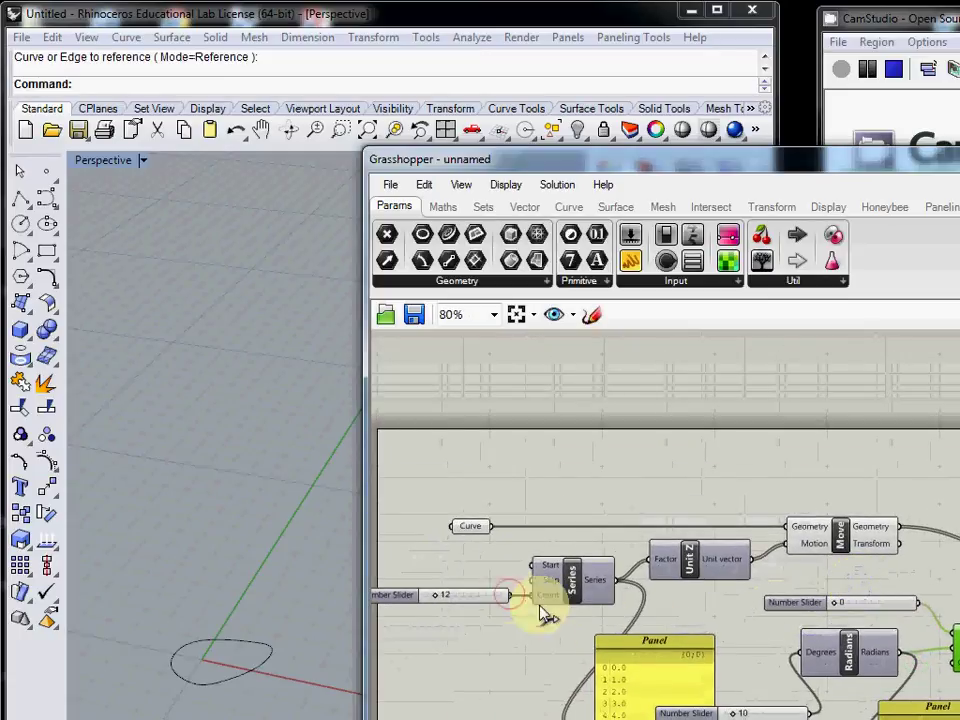
{"action": "left_click_drag", "start_coordinate": [540, 607], "coordinate": [952, 650]}
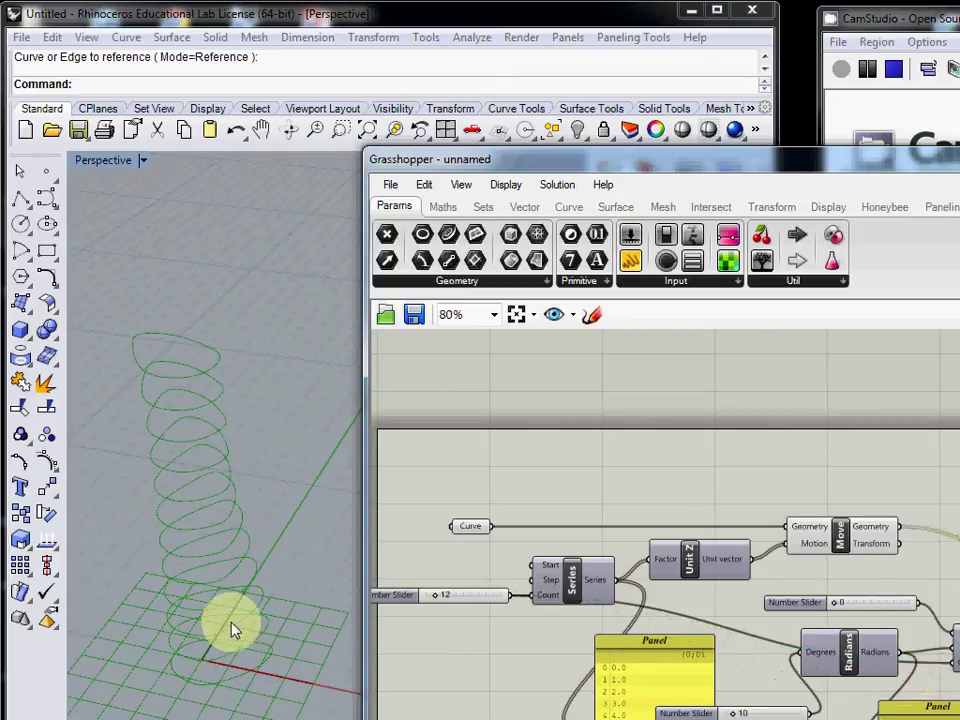
{"action": "right_click_drag", "start_coordinate": [231, 624], "coordinate": [220, 596]}
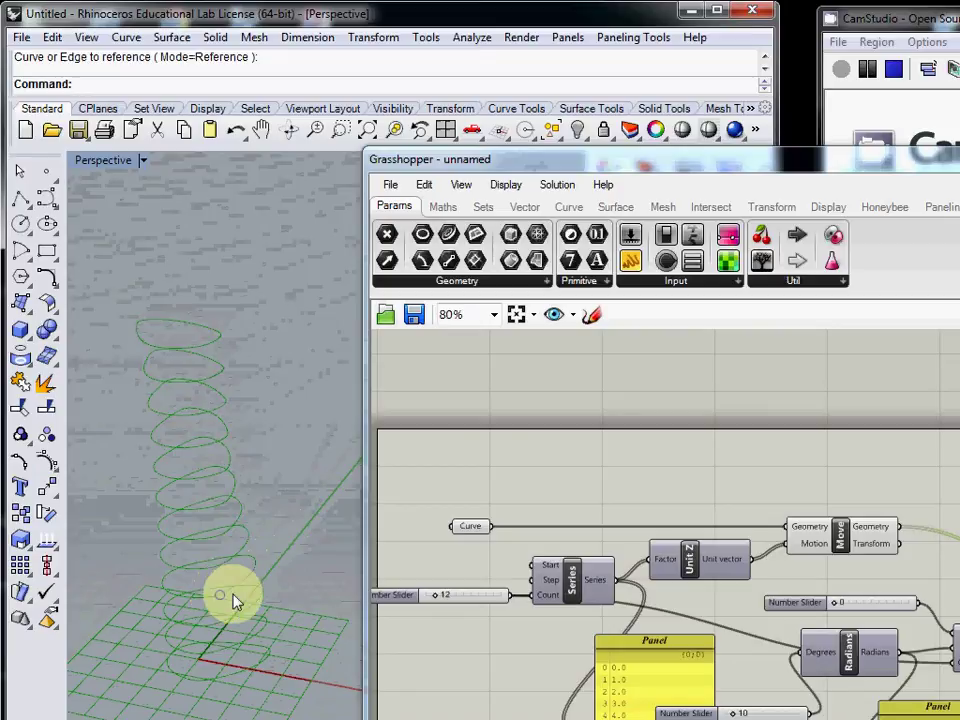
- Delete the panel below the first Series component and rearrange the 10 slider and Radians component into a tidy row
{"action": "left_click_drag", "start_coordinate": [662, 637], "coordinate": [497, 668]}
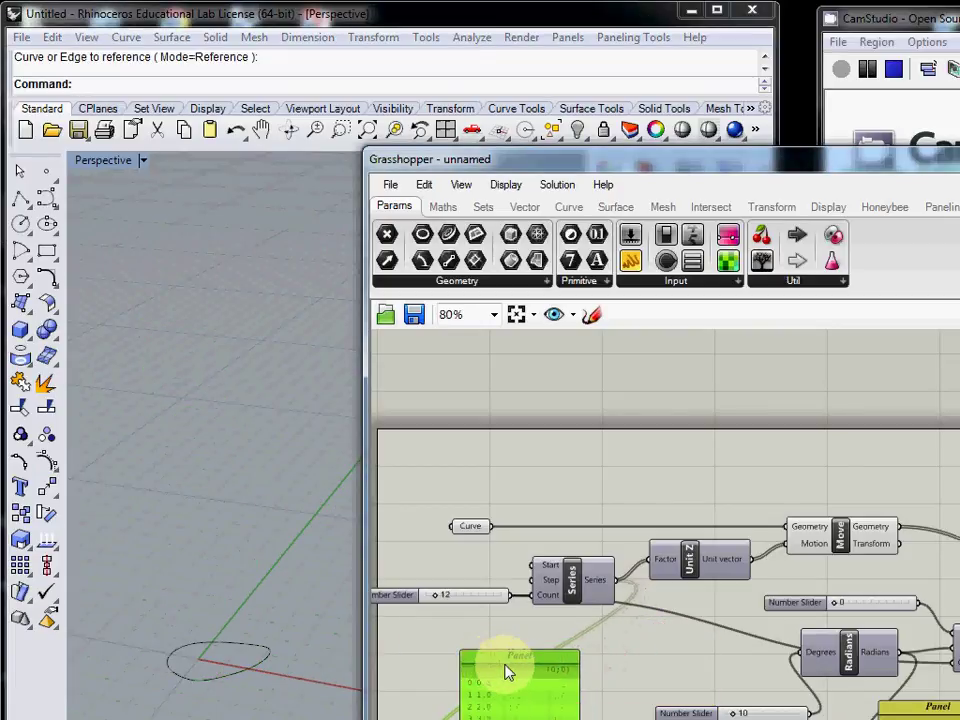
{"action": "key", "text": "Delete"}
{"action": "left_click_drag", "start_coordinate": [765, 709], "coordinate": [697, 688]}
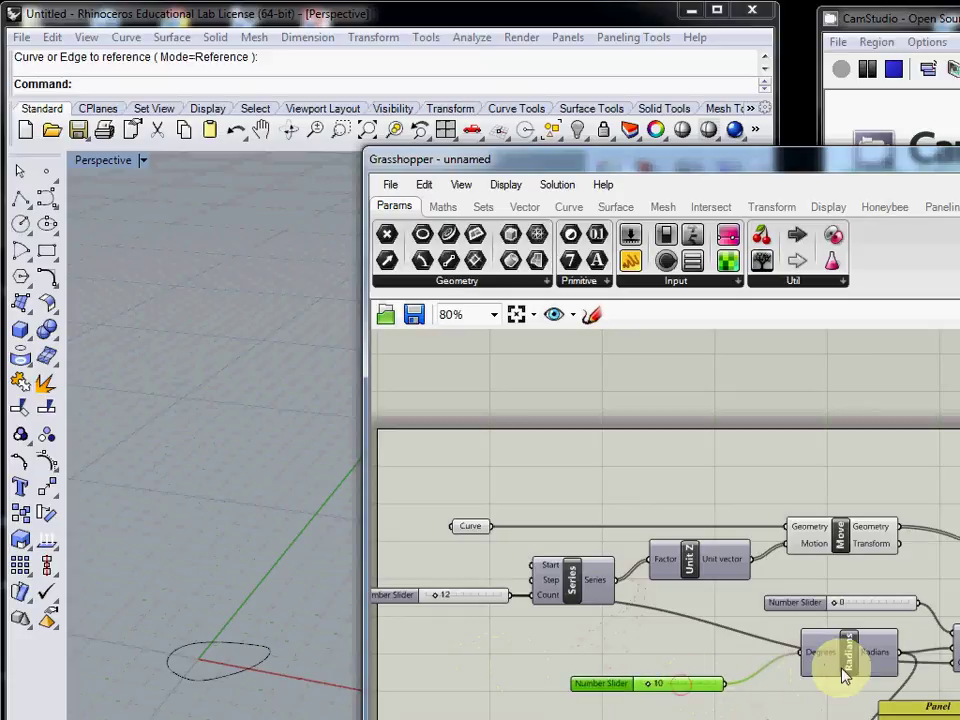
{"action": "left_click_drag", "start_coordinate": [842, 662], "coordinate": [799, 690]}
{"action": "left_click", "coordinate": [703, 692]}
{"action": "left_click_drag", "start_coordinate": [703, 692], "coordinate": [657, 690]}
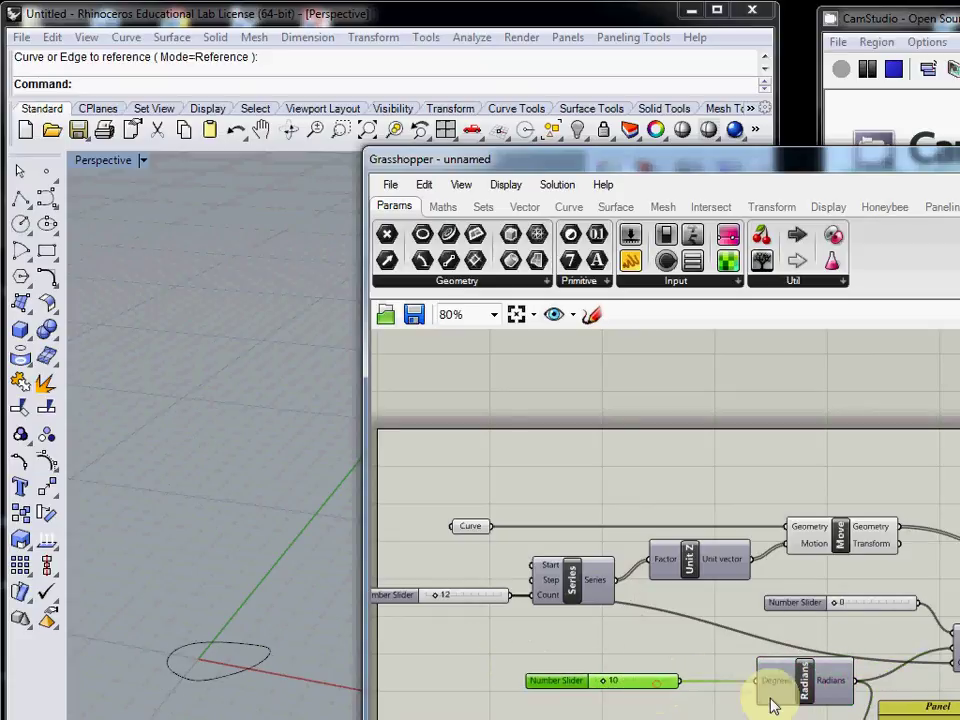
{"action": "left_click_drag", "start_coordinate": [804, 681], "coordinate": [770, 686]}
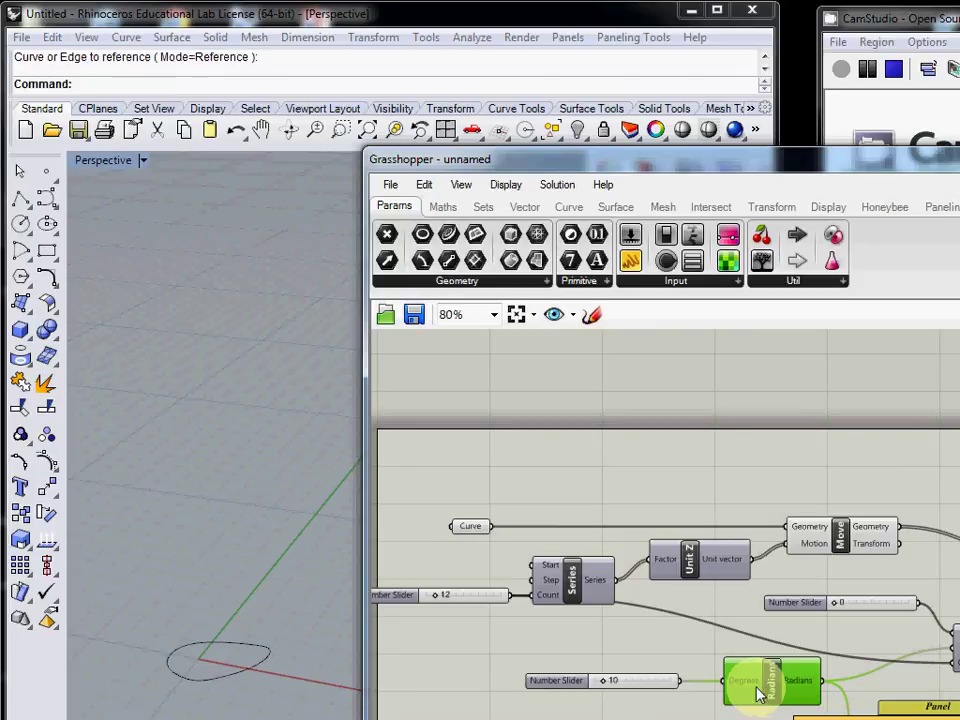
- Delete the 0 slider feeding the second Series component's Start input and move that Series closer to Radians
{"action": "scroll", "coordinate": [684, 684], "scroll_direction": "up", "scroll_amount": 2}
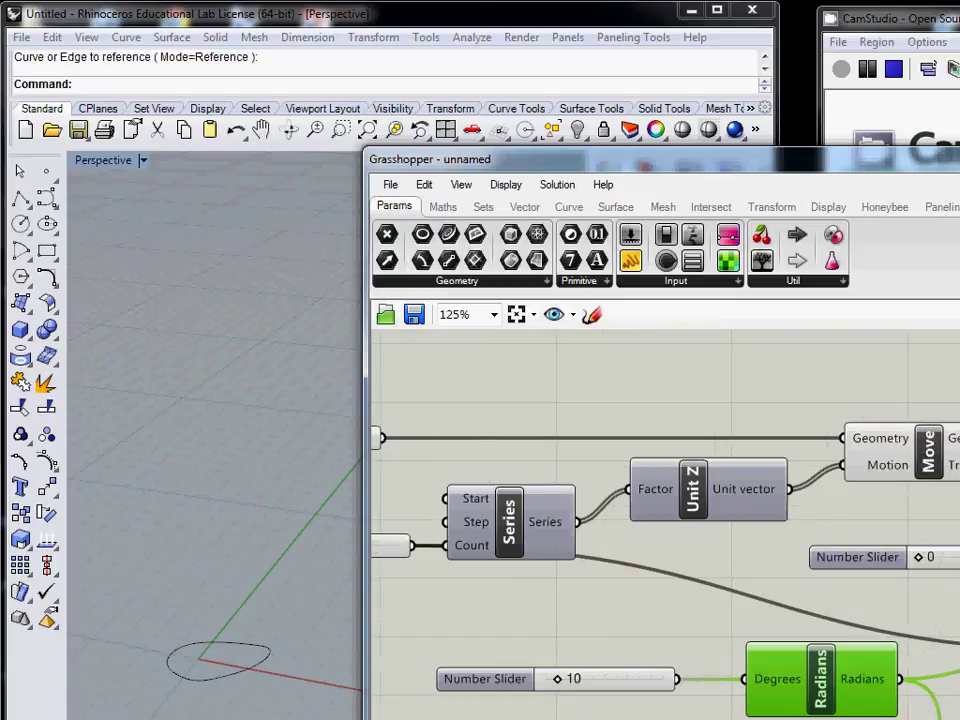
{"action": "left_click", "coordinate": [905, 716]}
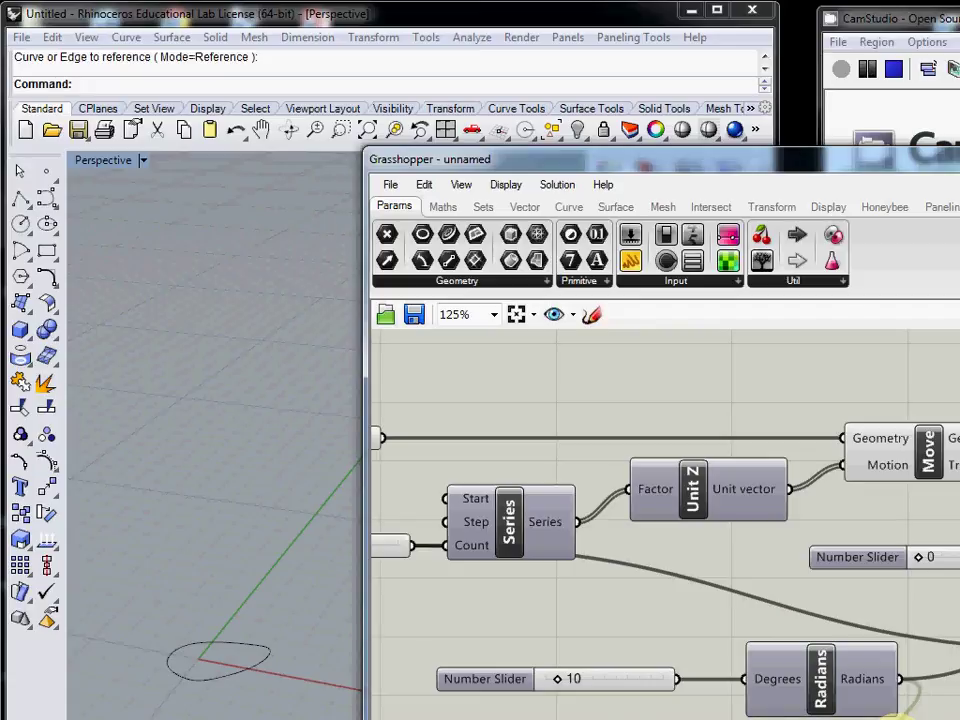
{"action": "right_click_drag", "start_coordinate": [905, 706], "coordinate": [776, 707]}
{"action": "left_click_drag", "start_coordinate": [831, 634], "coordinate": [788, 615]}
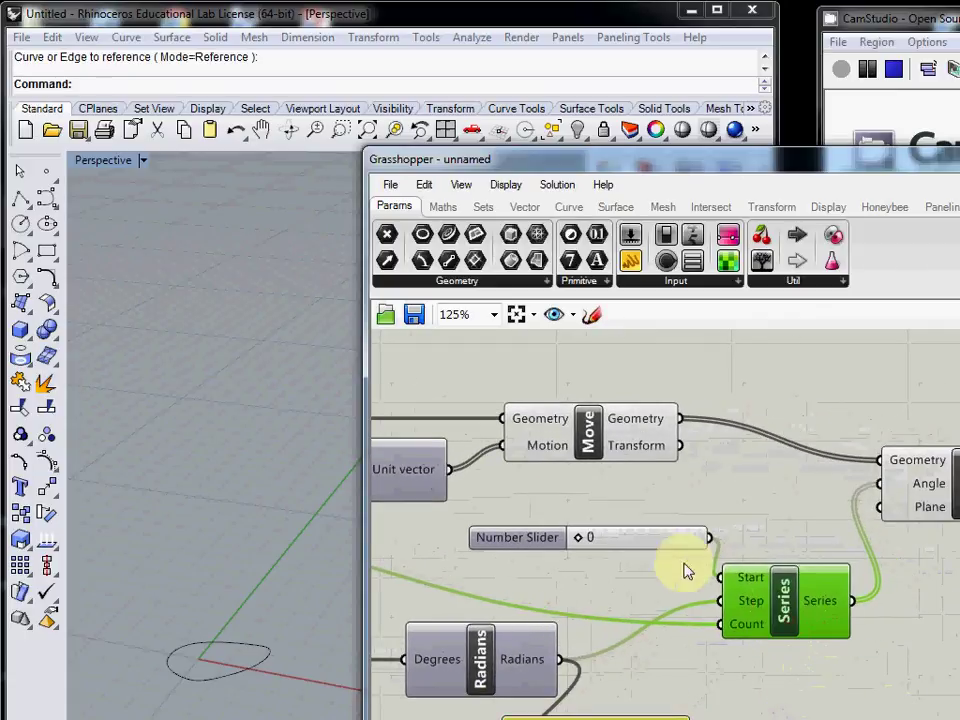
{"action": "left_click_drag", "start_coordinate": [656, 541], "coordinate": [636, 572]}
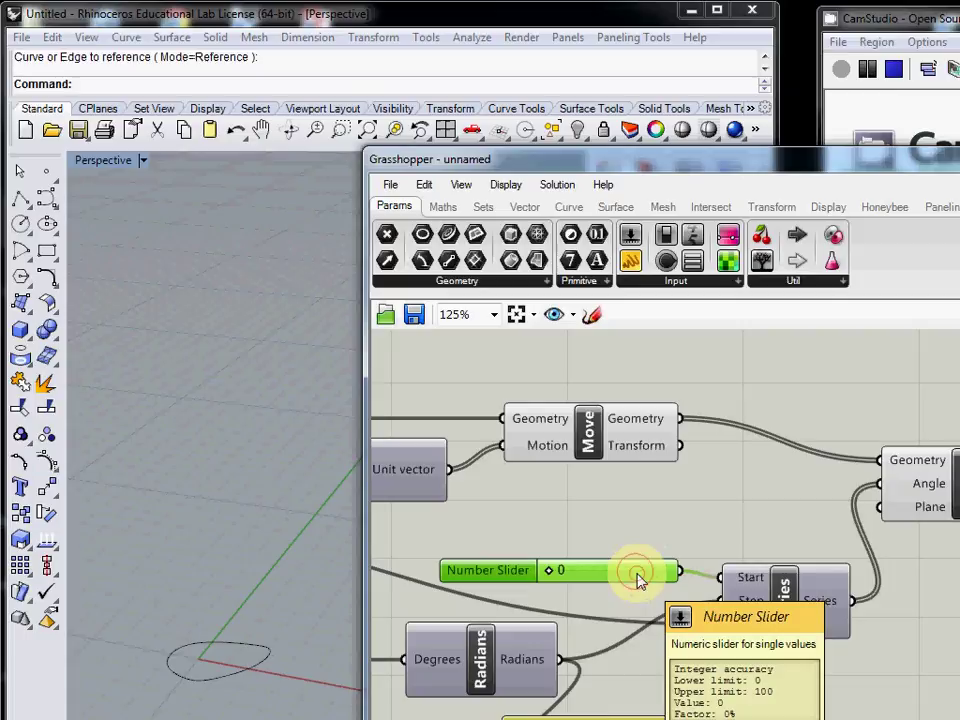
{"action": "key", "text": "Delete"}
{"action": "left_click_drag", "start_coordinate": [782, 606], "coordinate": [740, 604]}
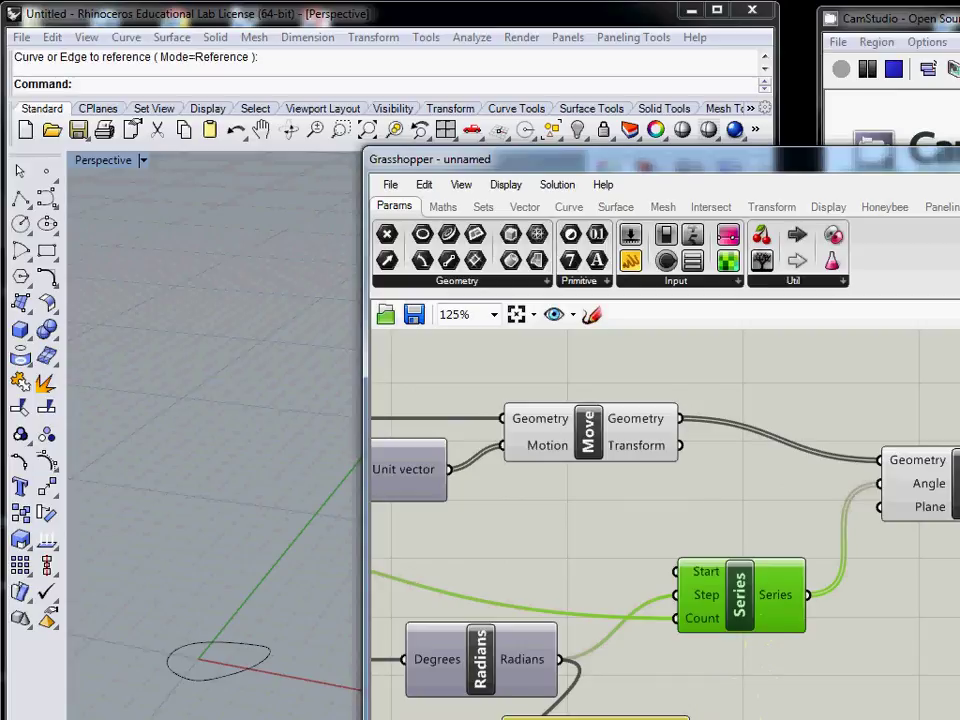
- Shift the existing Radians panel down, add a new panel beside the second Series component, and connect the Series output to it
{"action": "left_click_drag", "start_coordinate": [609, 712], "coordinate": [609, 719]}
{"action": "double_click", "coordinate": [775, 712]}
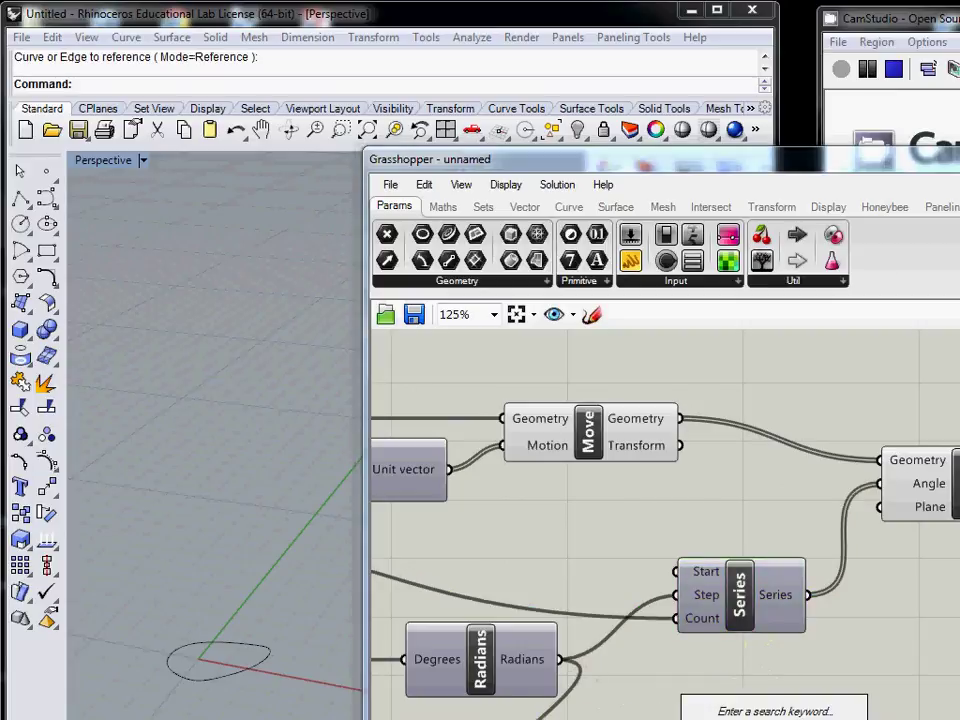
{"action": "type", "text": "panel"}
{"action": "key", "text": "Return"}
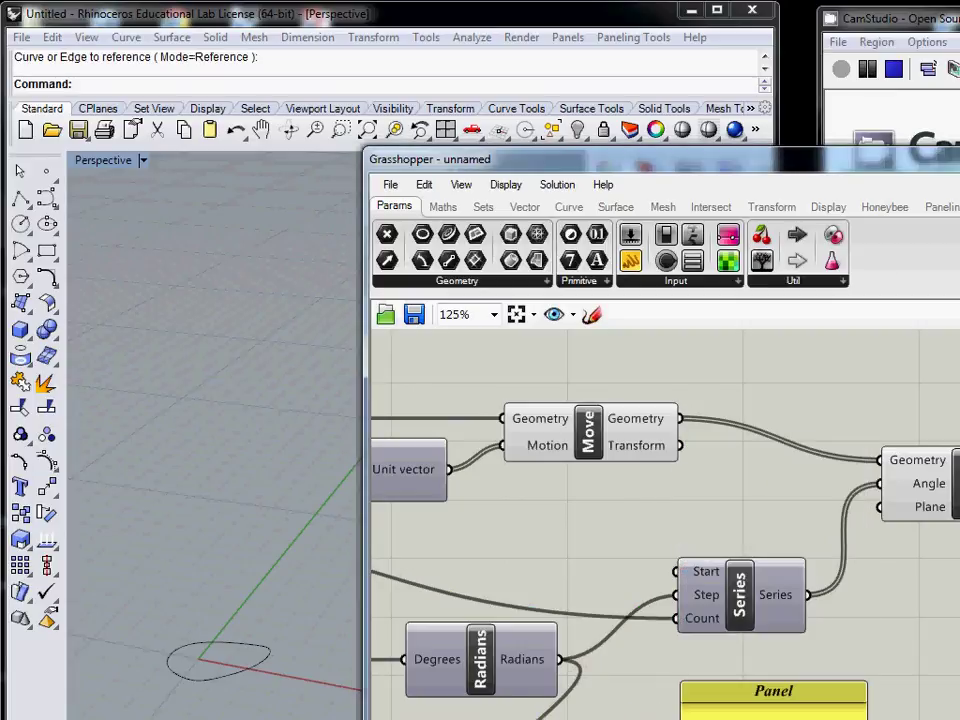
{"action": "left_click_drag", "start_coordinate": [806, 701], "coordinate": [950, 677]}
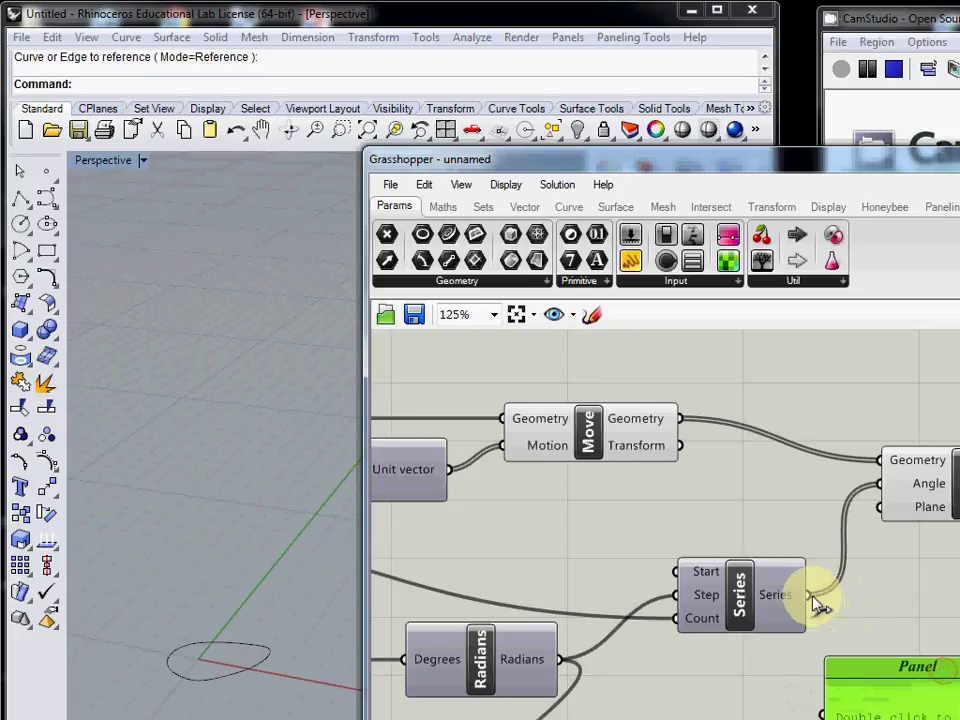
{"action": "left_click_drag", "start_coordinate": [808, 595], "coordinate": [828, 698]}
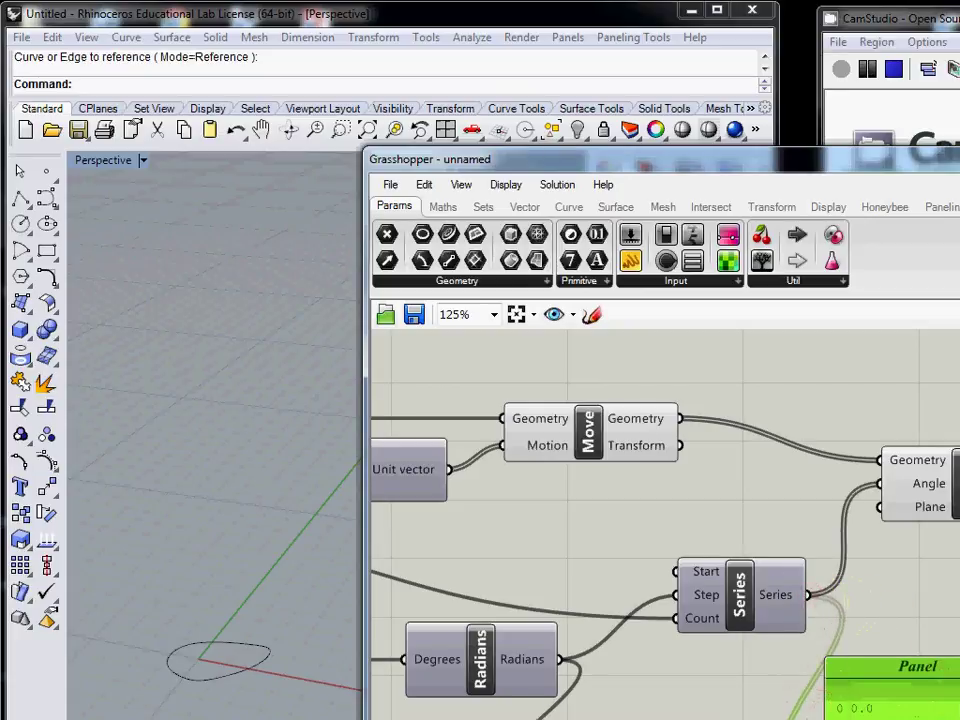